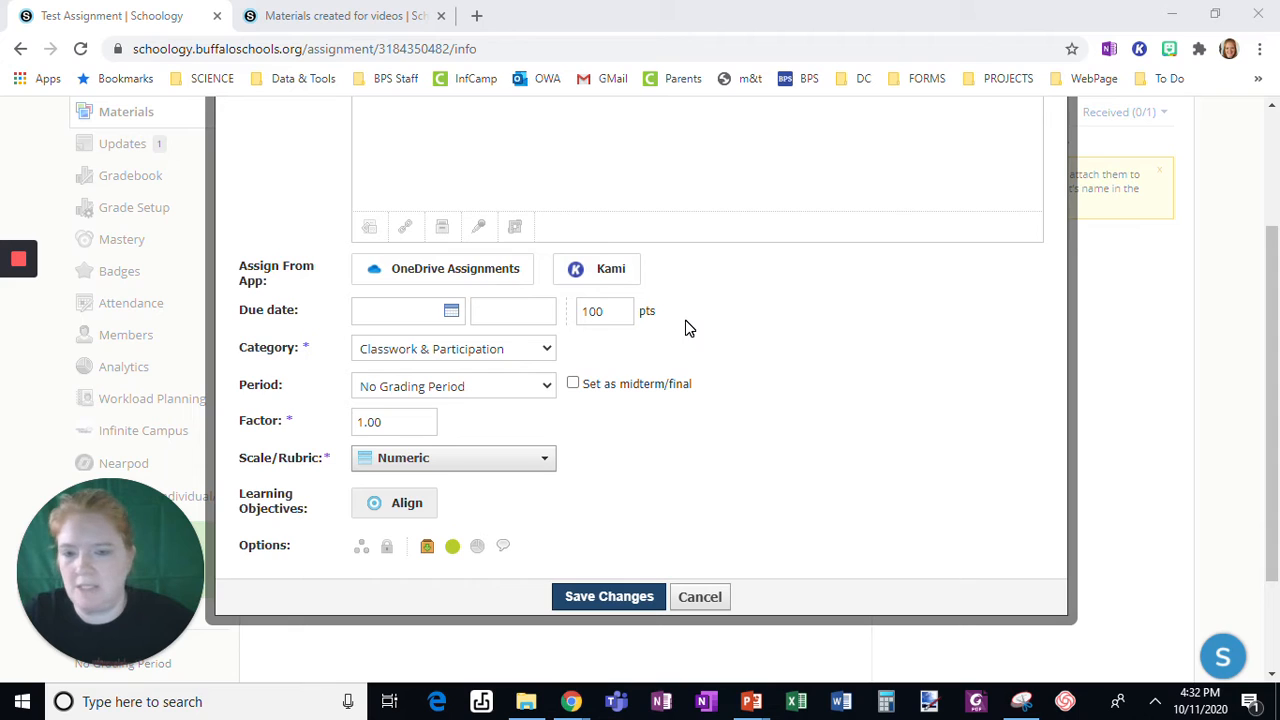
Set the assignment's maximum points to 20.
double_click(610, 313)
key(BackSpace)
text(20)
click(808, 320)
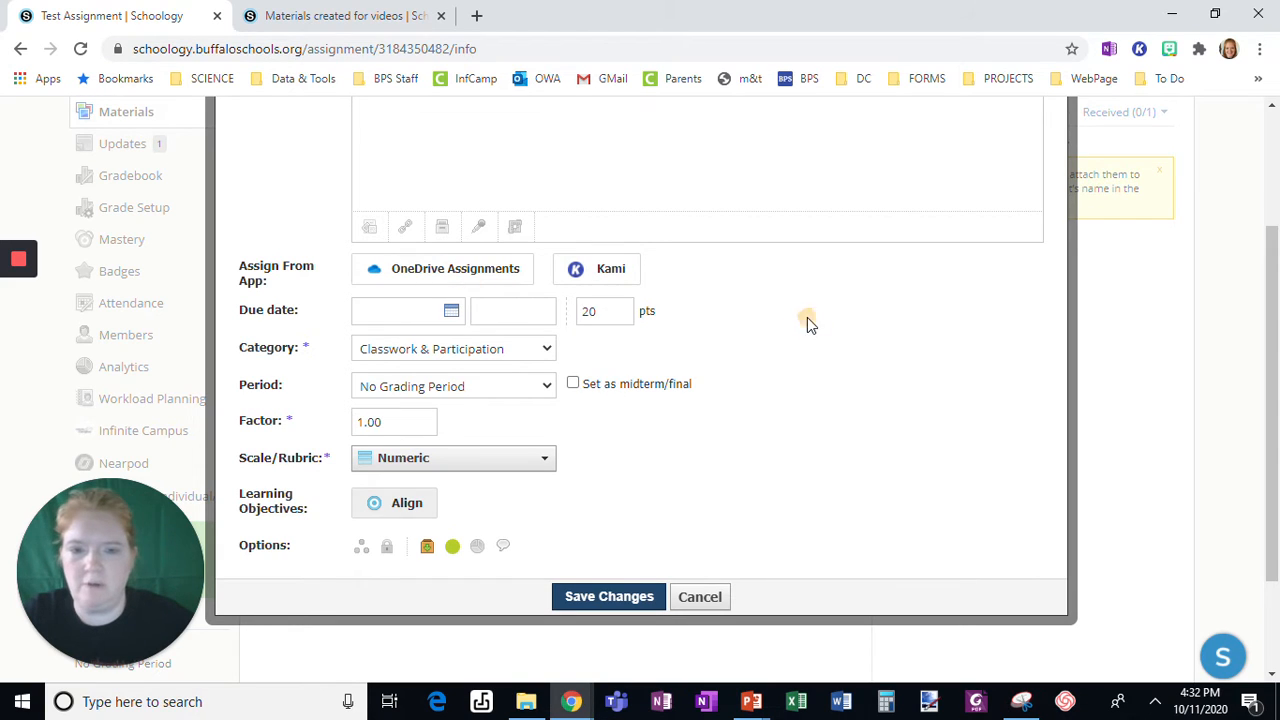
Toggle the comments option in the assignment's settings off and back on.
scroll(560, 370, down, 1)
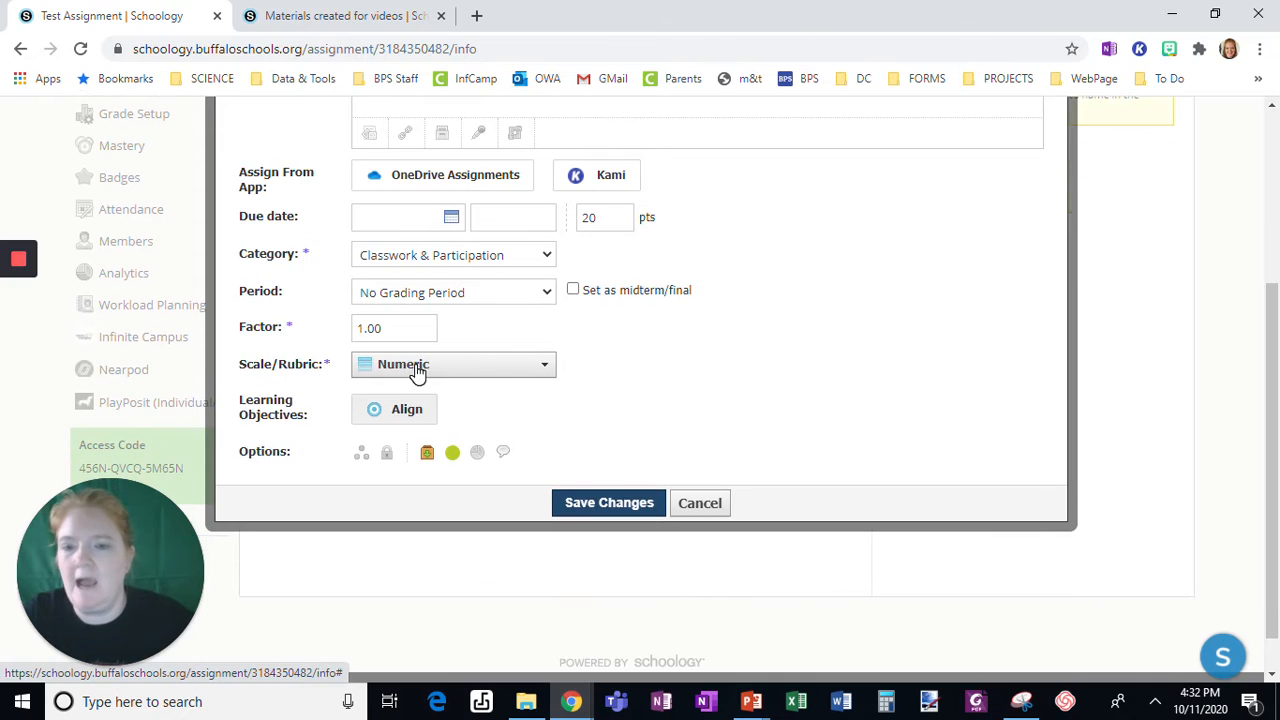
click(503, 452)
click(502, 454)
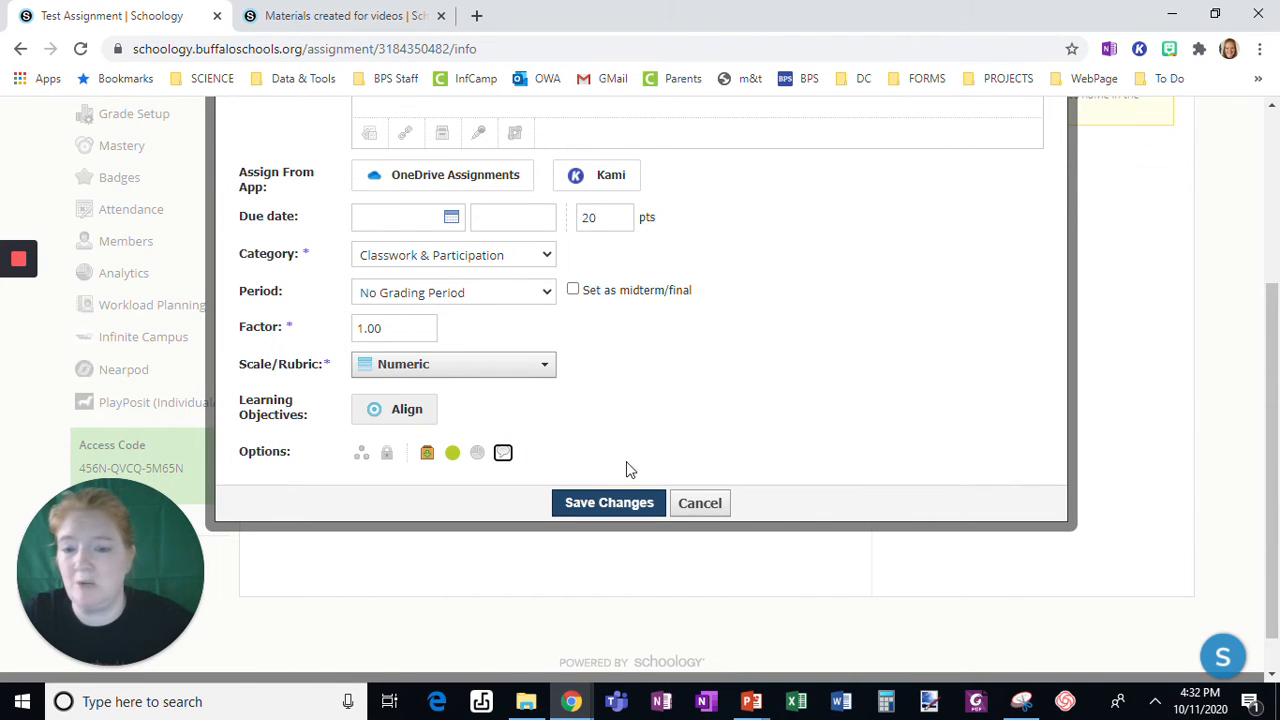
click(505, 456)
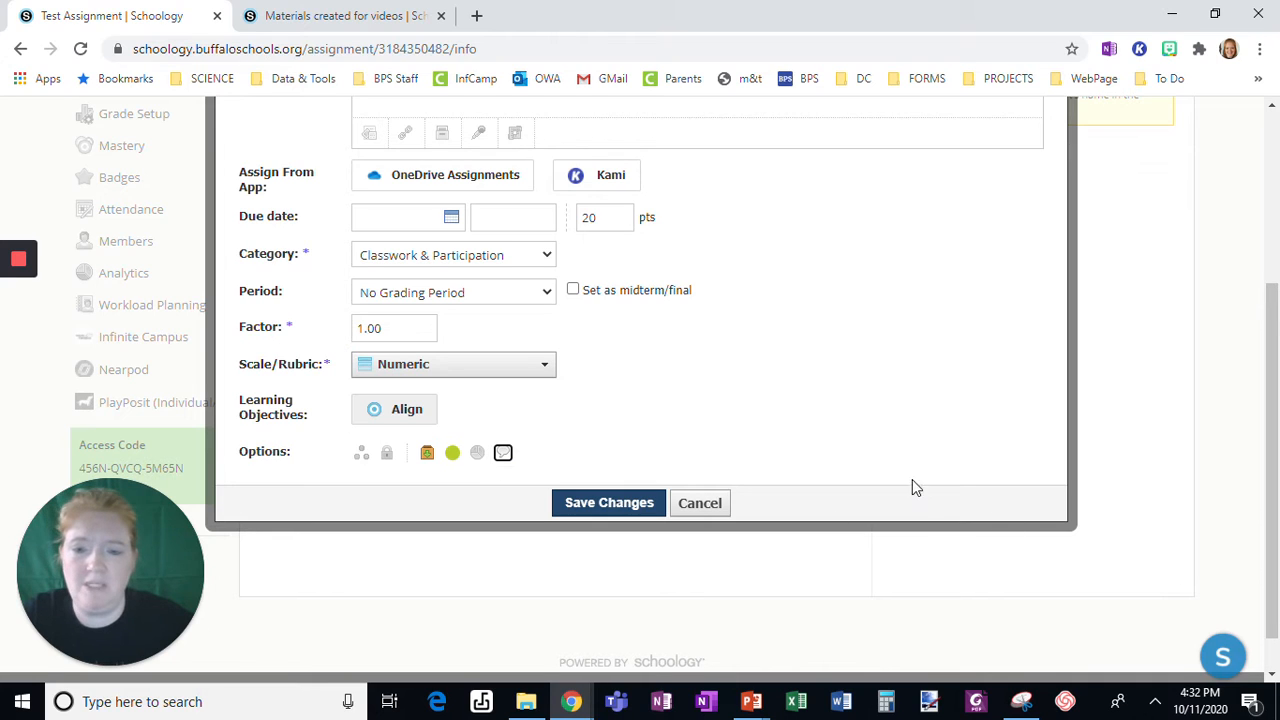
Attach the Class Notes rubric as the assignment's scale and save the changes.
click(392, 364)
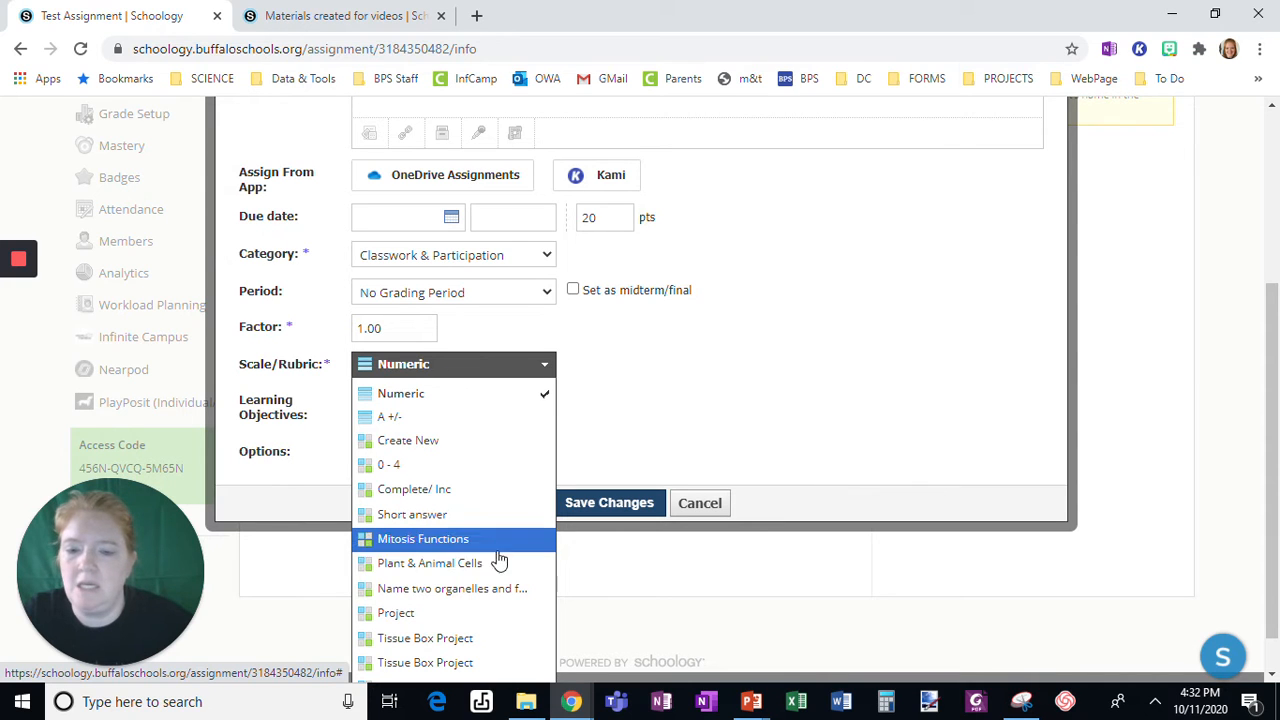
scroll(480, 640, down, 1)
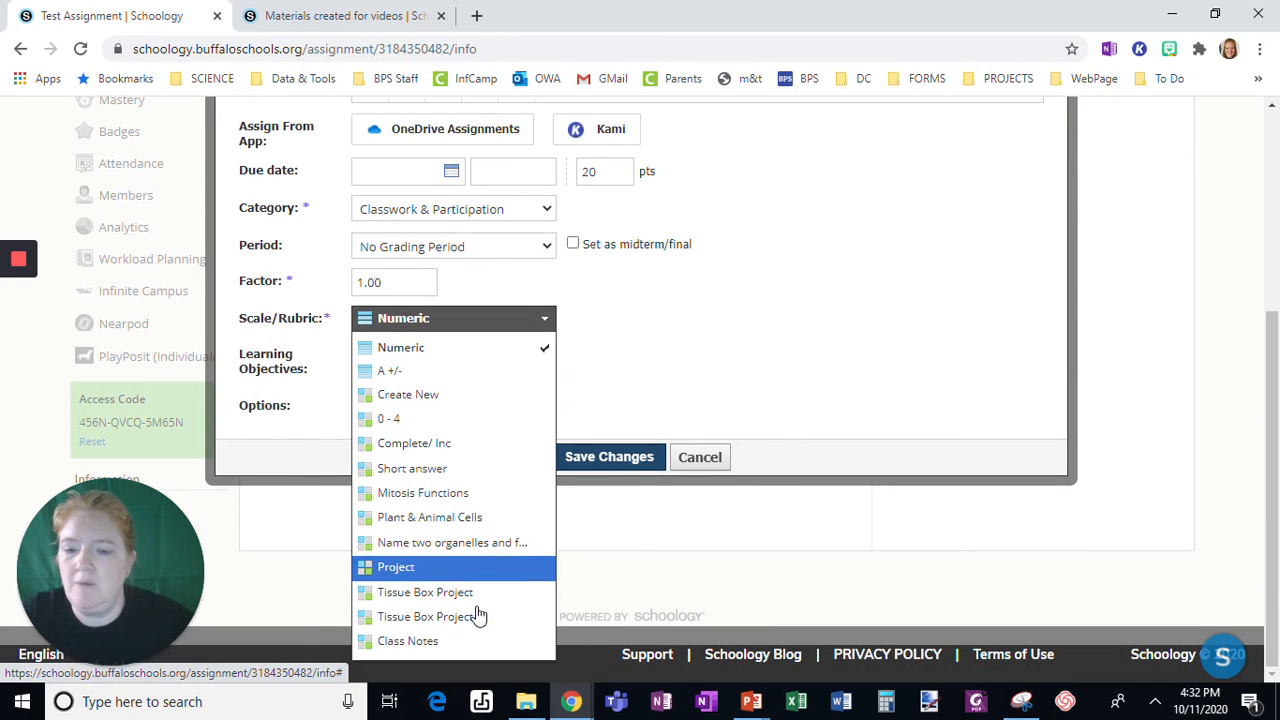
click(405, 643)
scroll(954, 436, down, 2)
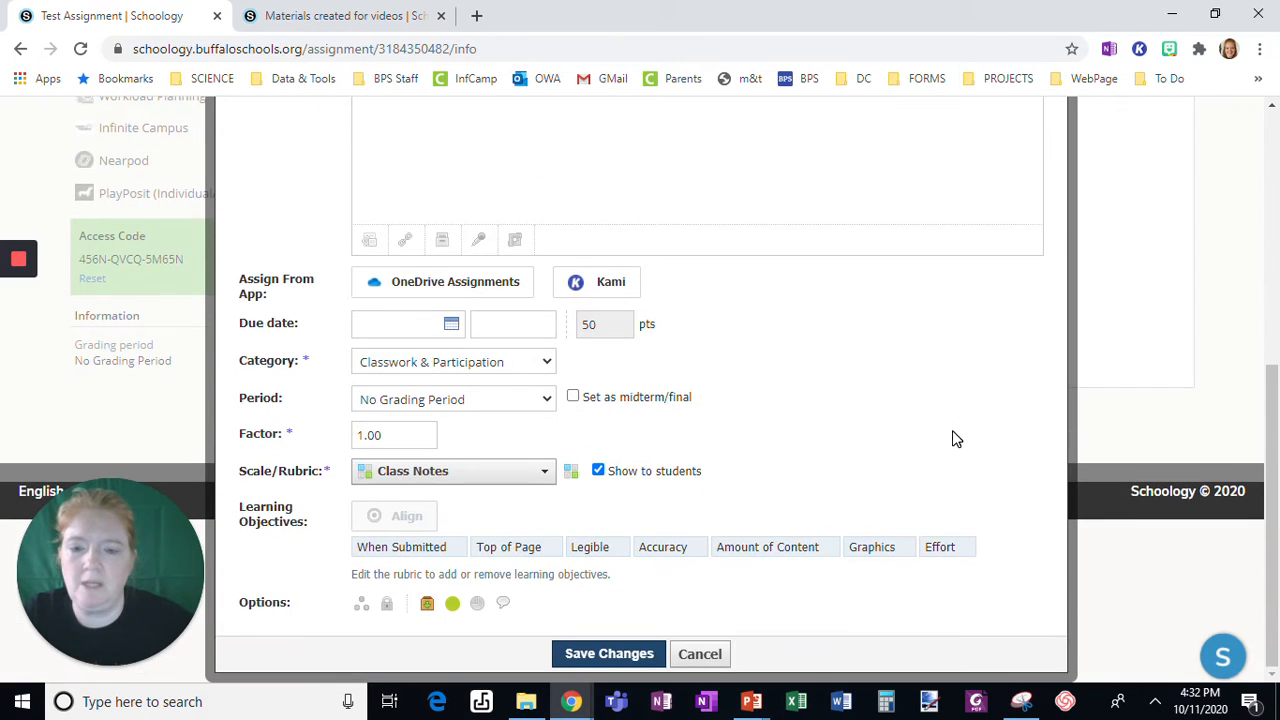
click(603, 655)
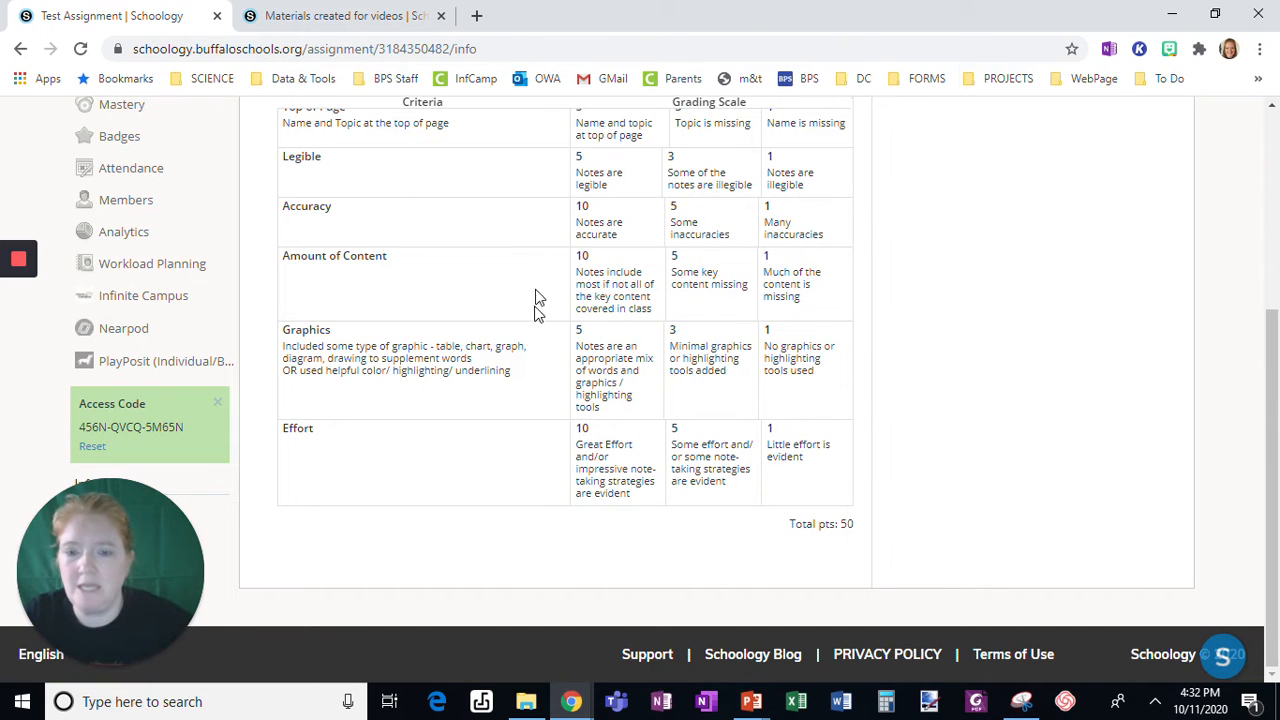
Review the rubric table on the saved assignment and switch to the student view of the Materials created for videos folder.
scroll(845, 360, up, 1)
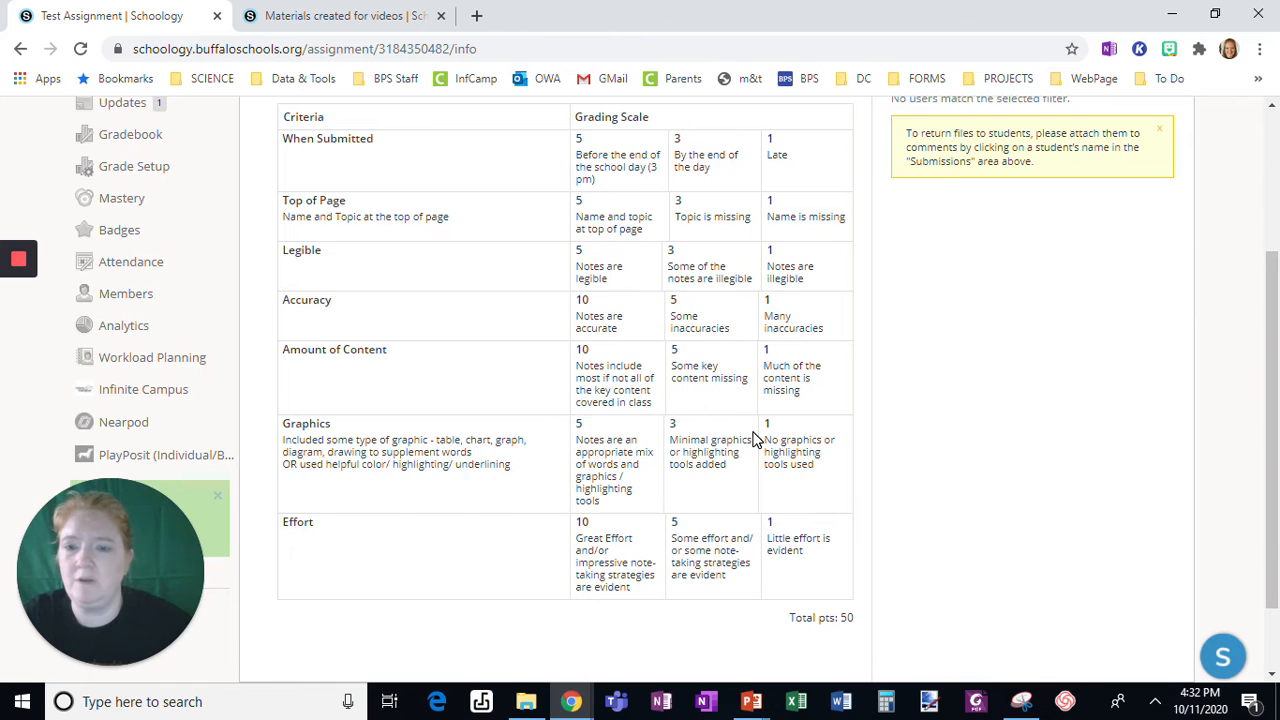
scroll(756, 441, up, 1)
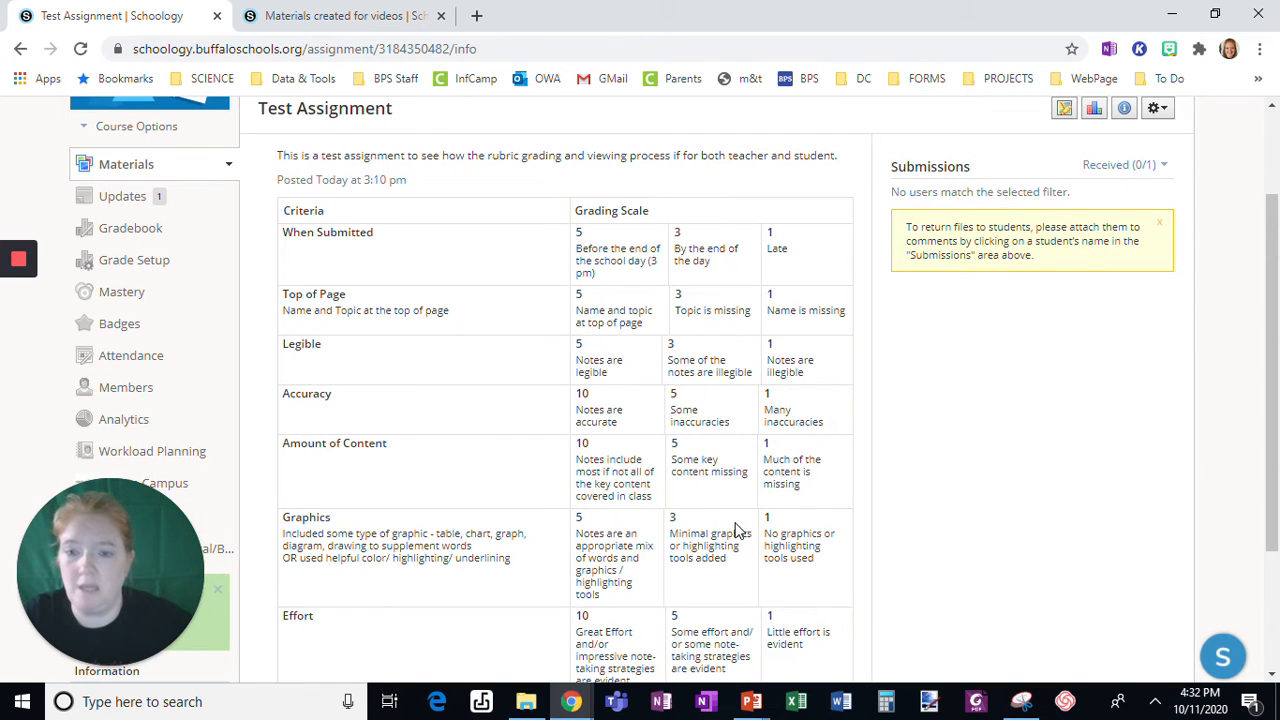
scroll(738, 530, up, 1)
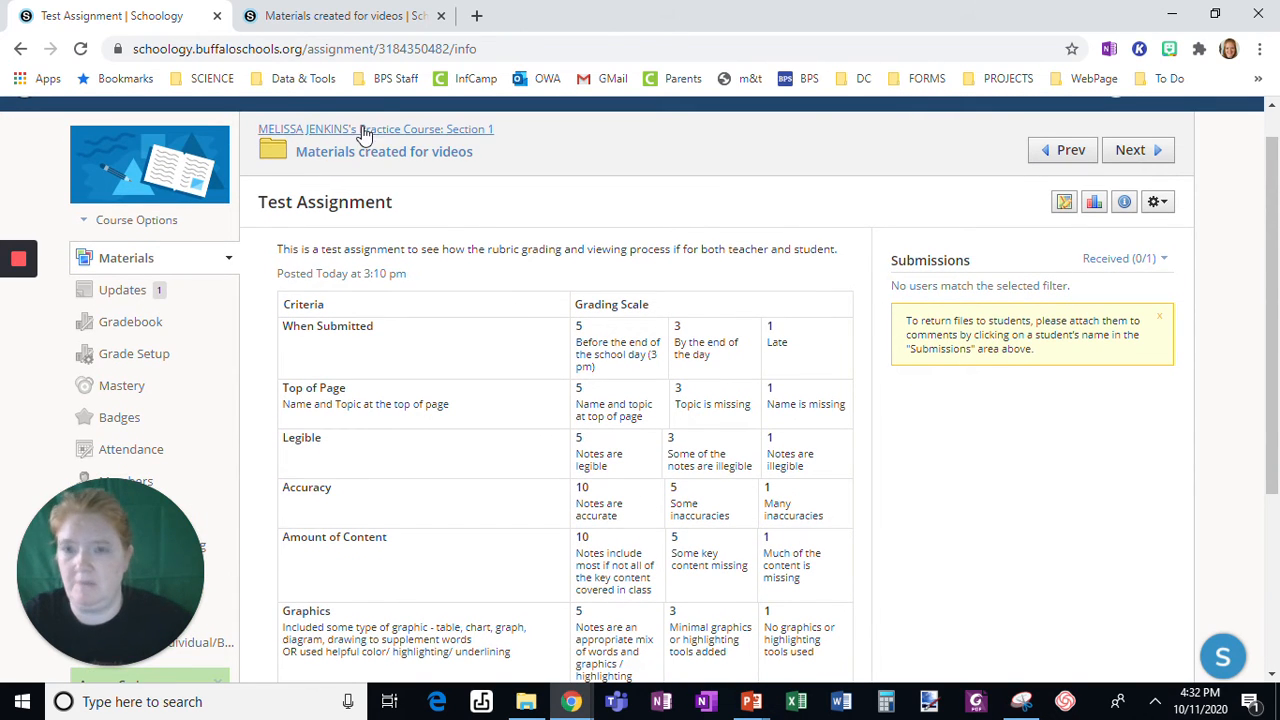
click(370, 15)
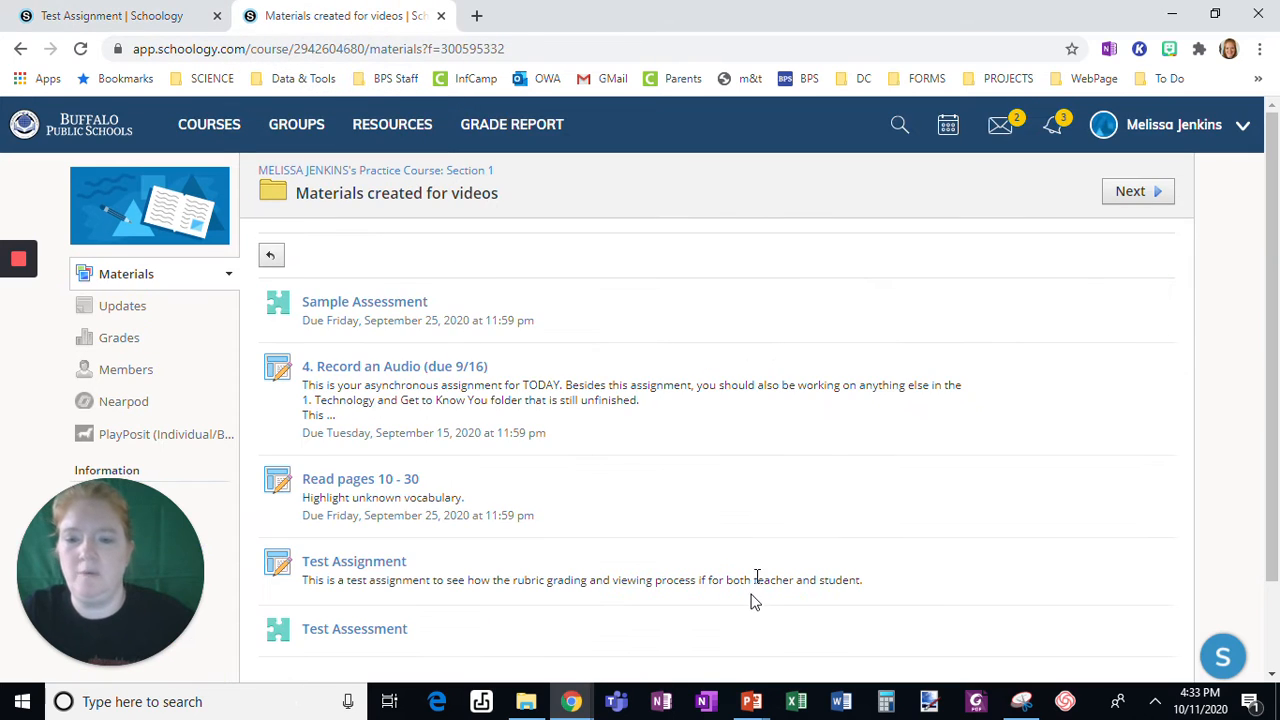
scroll(671, 583, down, 1)
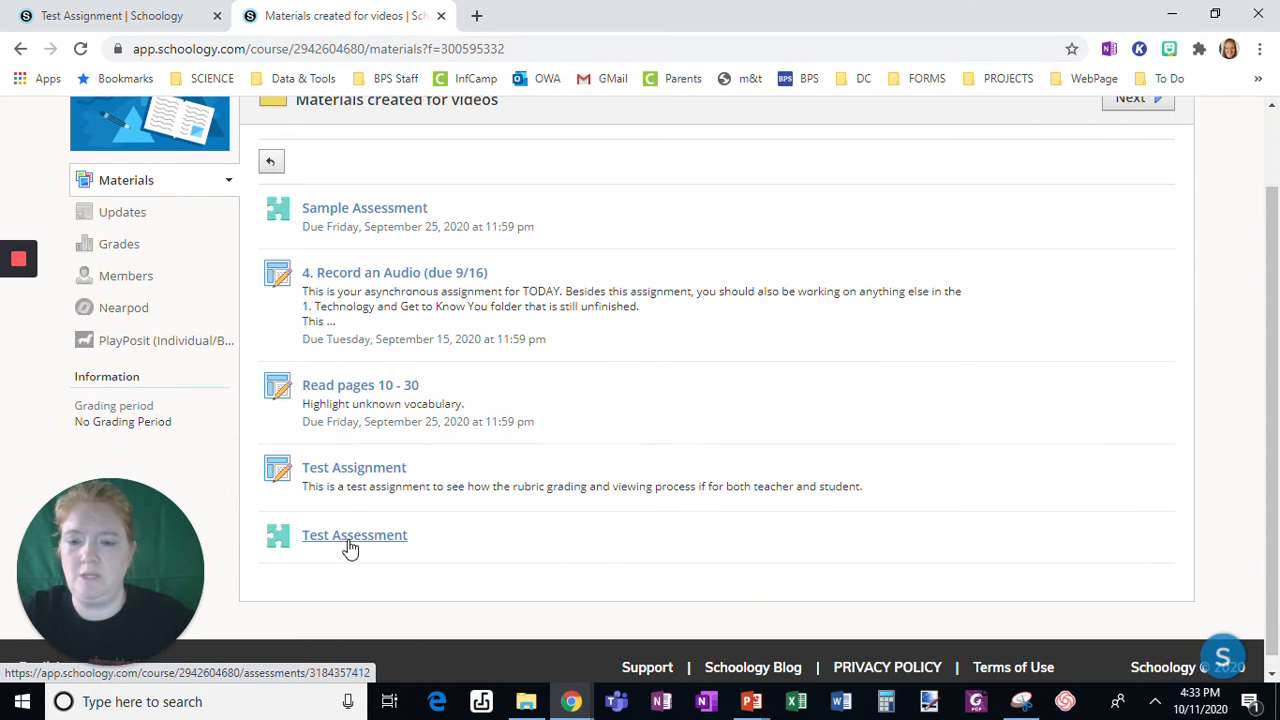
click(350, 545)
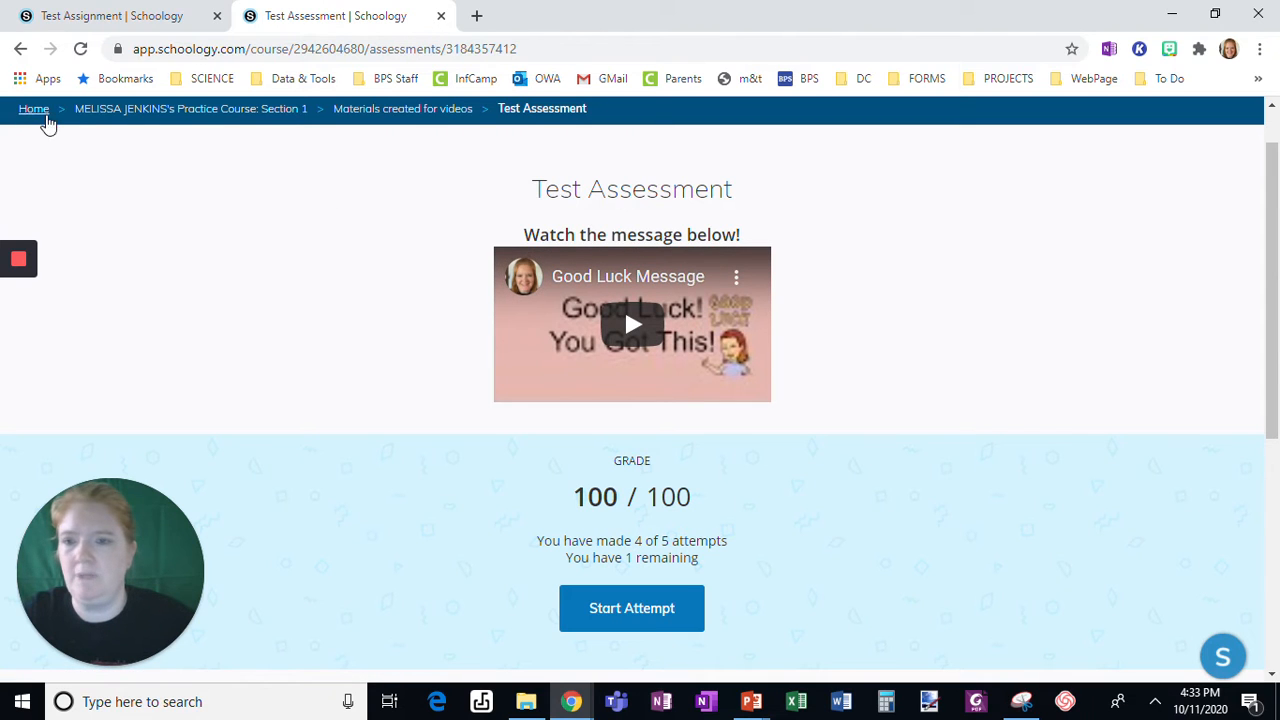
click(380, 112)
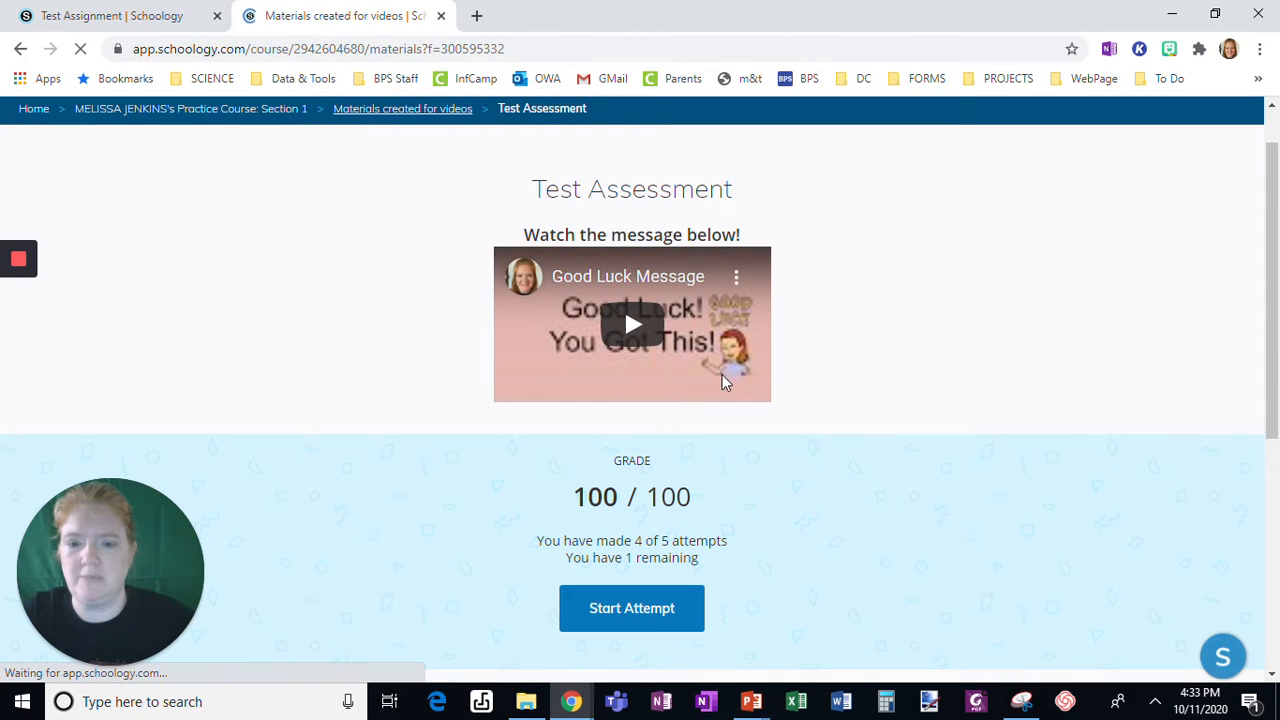
Open Test Assignment in the student view and examine its full rubric down to the total points.
scroll(682, 418, down, 2)
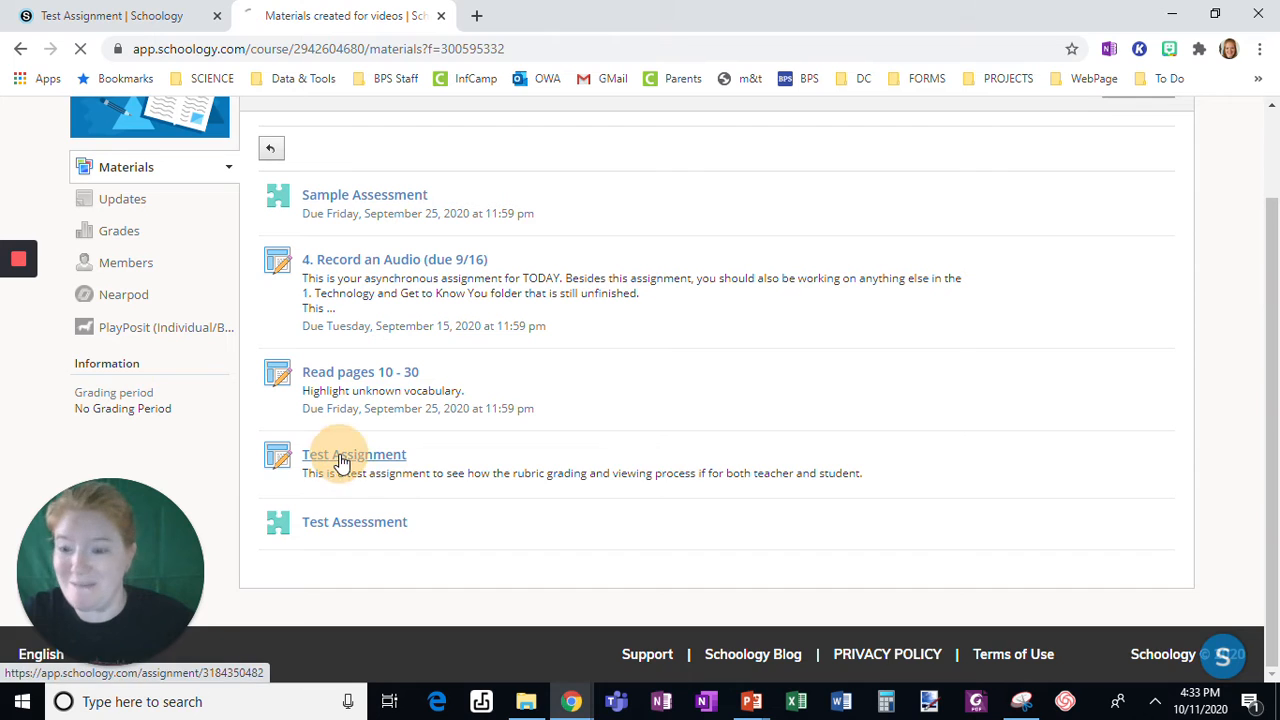
click(342, 456)
scroll(937, 466, down, 1)
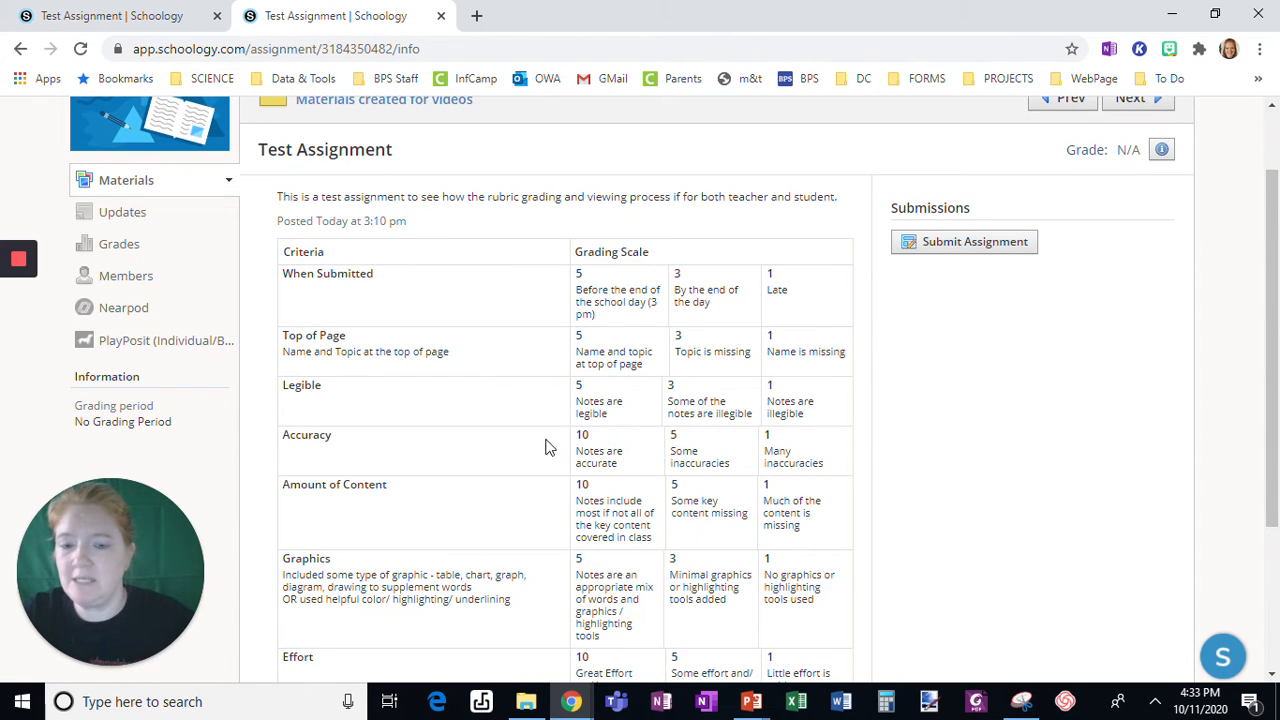
scroll(851, 513, down, 2)
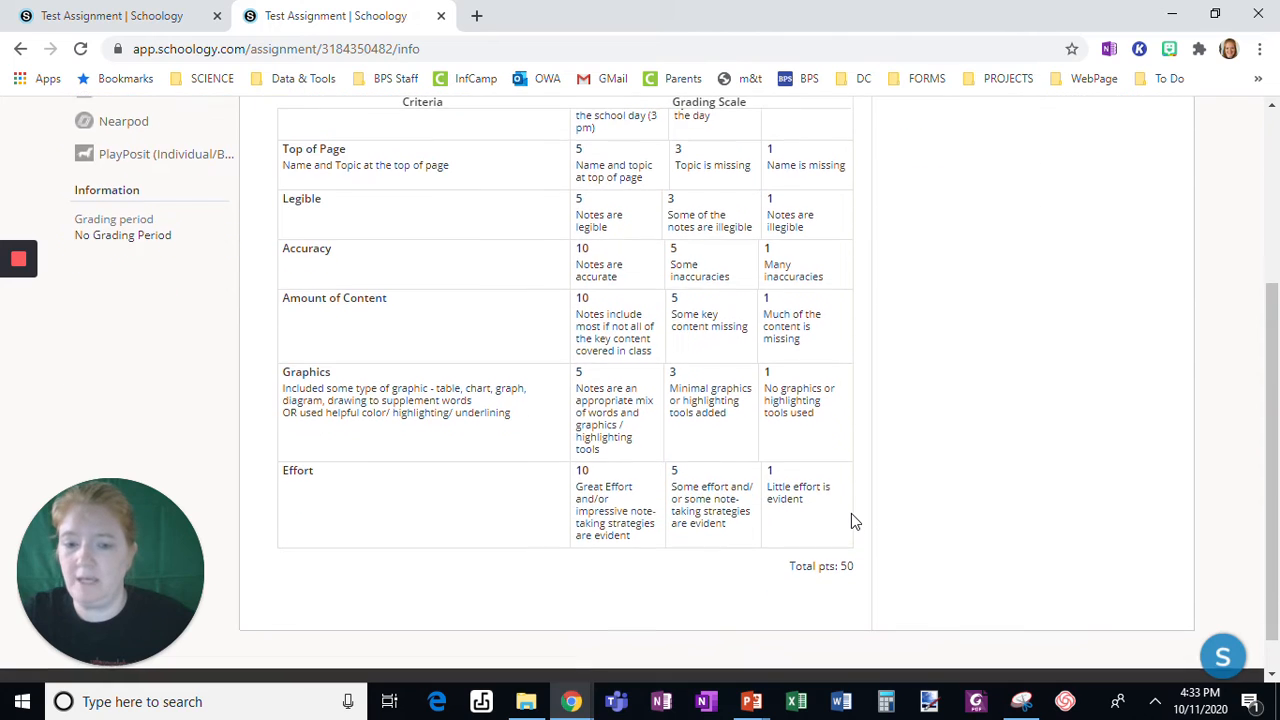
scroll(851, 513, up, 2)
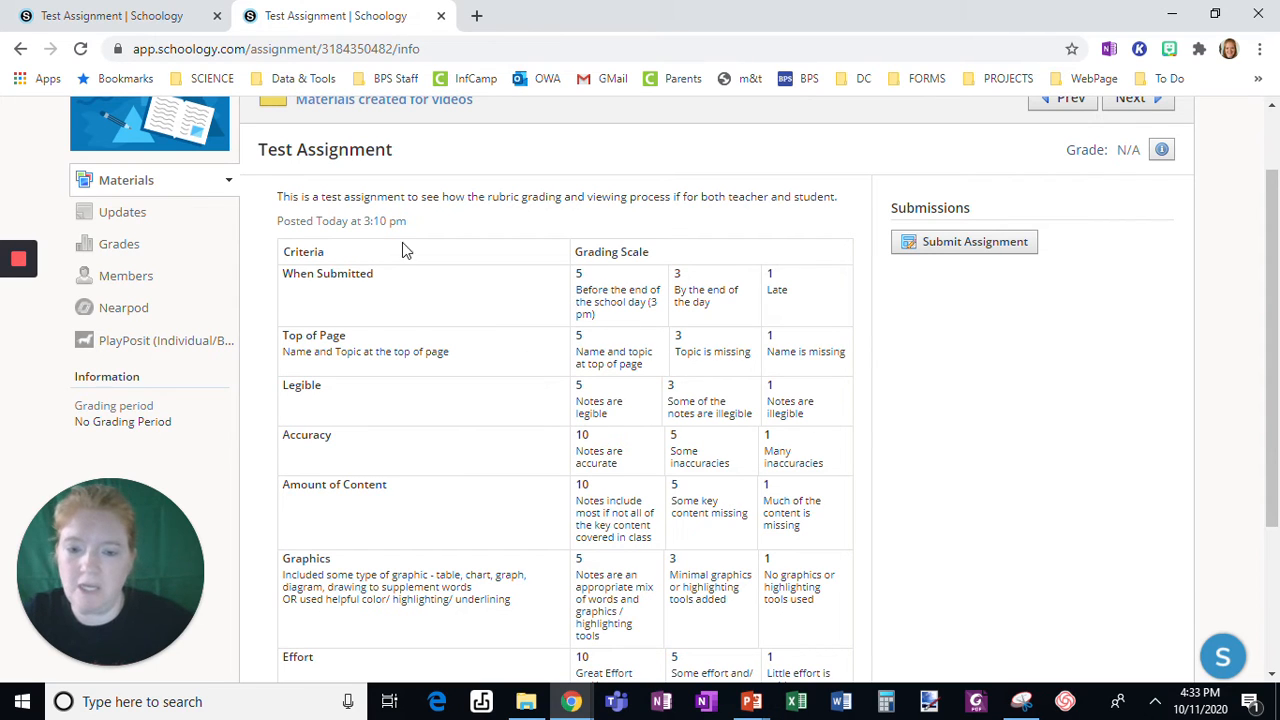
mouse_move(14, 270)
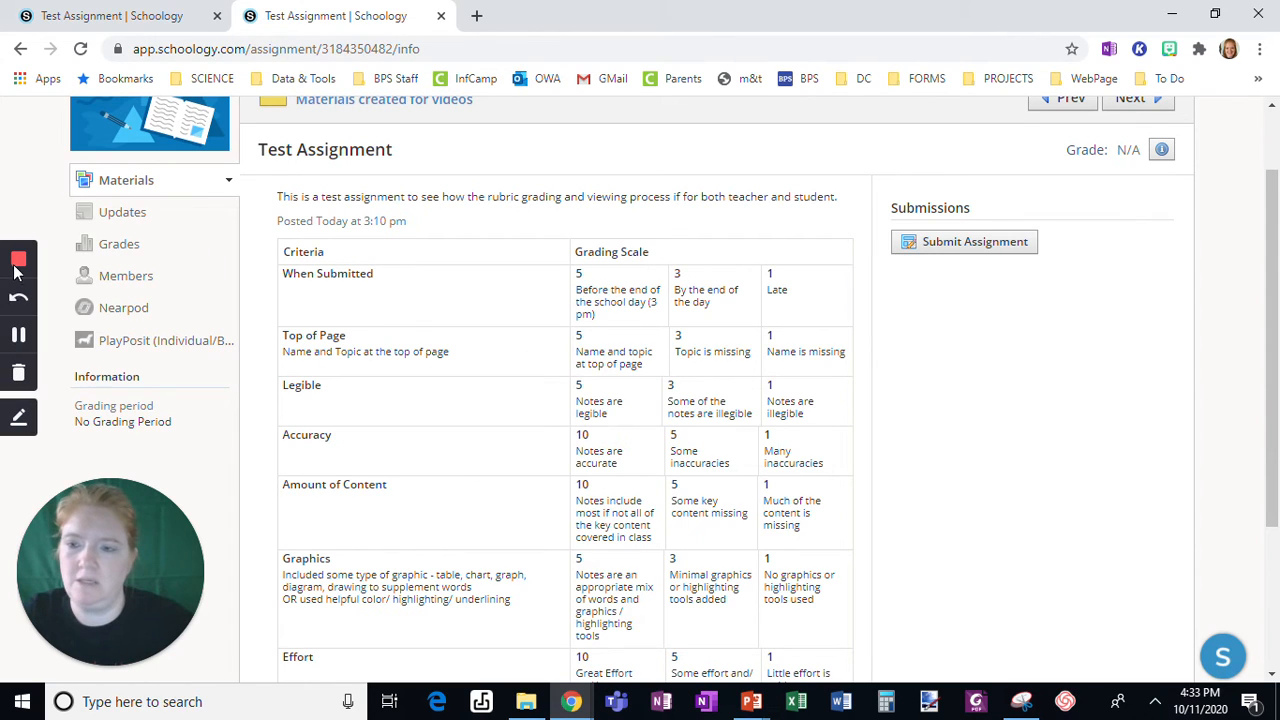
click(18, 340)
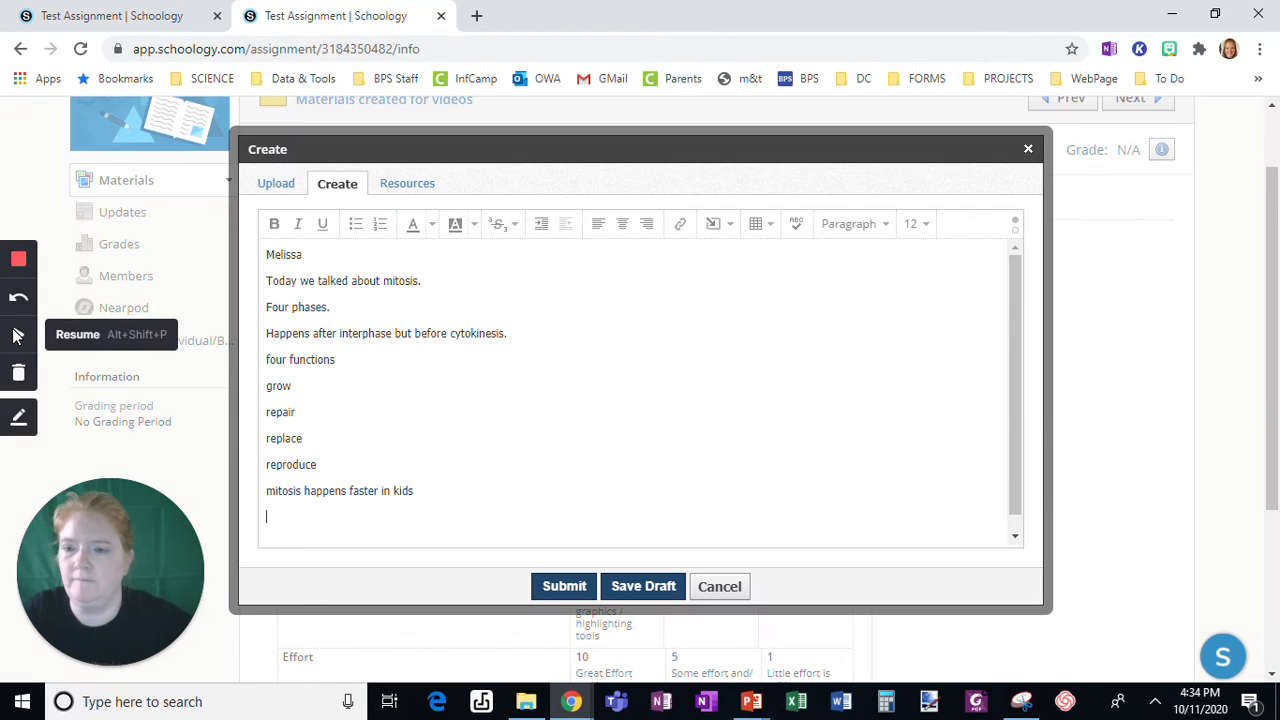
click(16, 336)
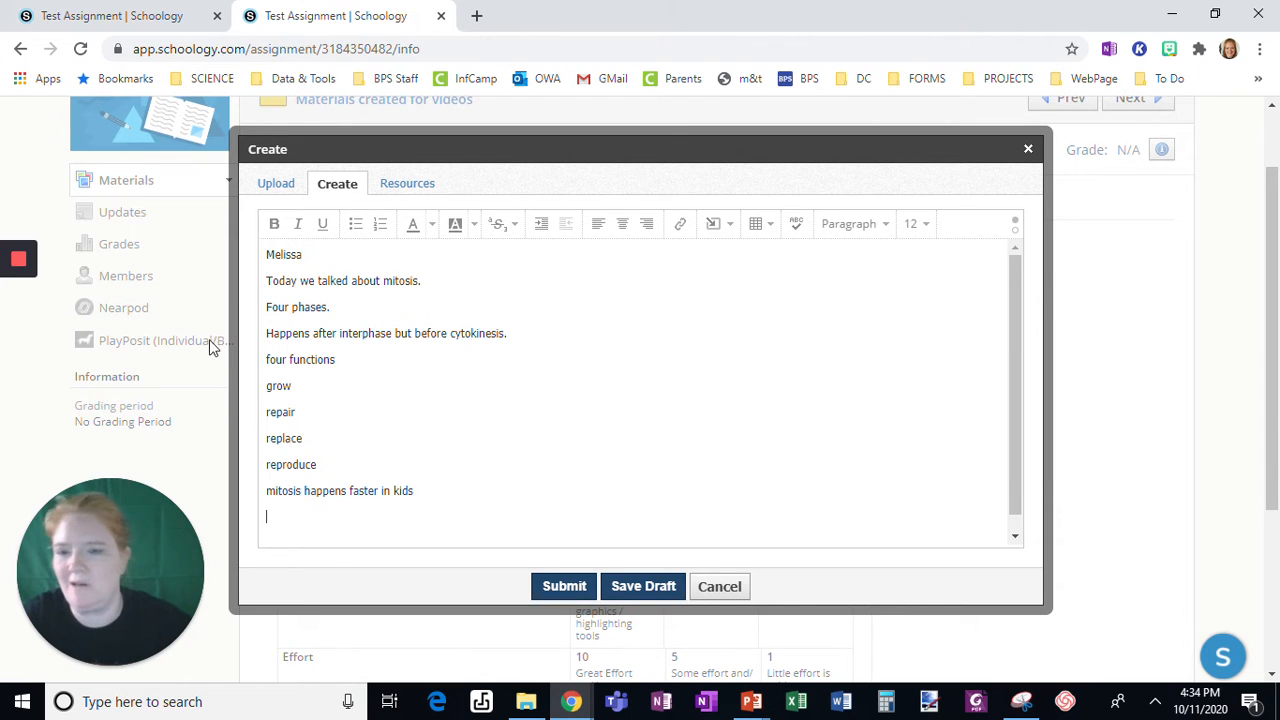
Submit the written mitosis notes for the assignment, view the submitted copy and close it.
click(565, 587)
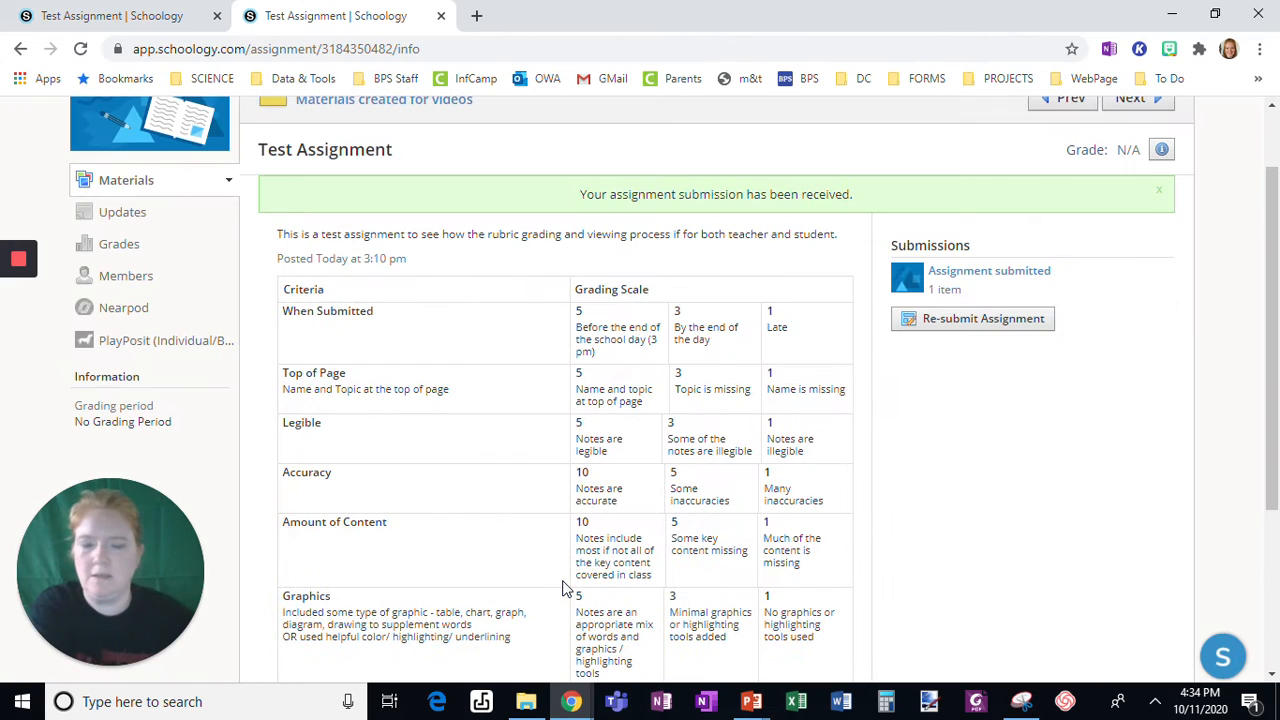
click(990, 272)
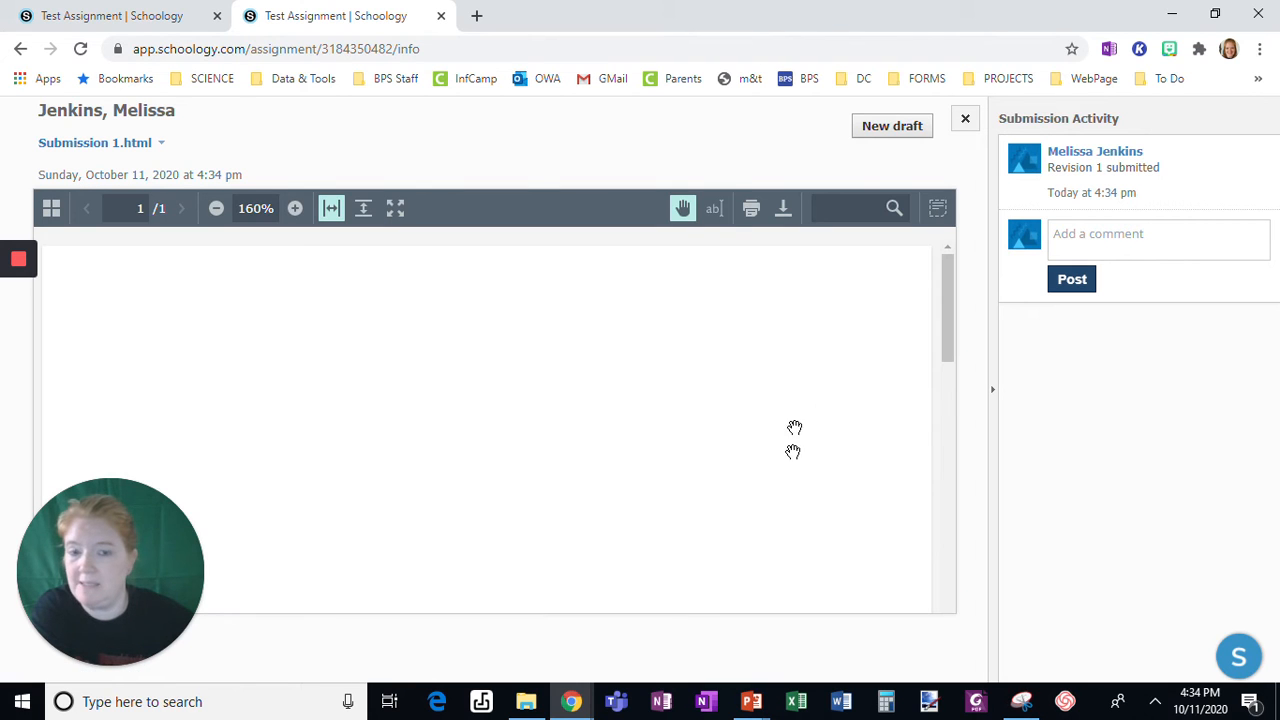
click(963, 119)
scroll(811, 354, up, 1)
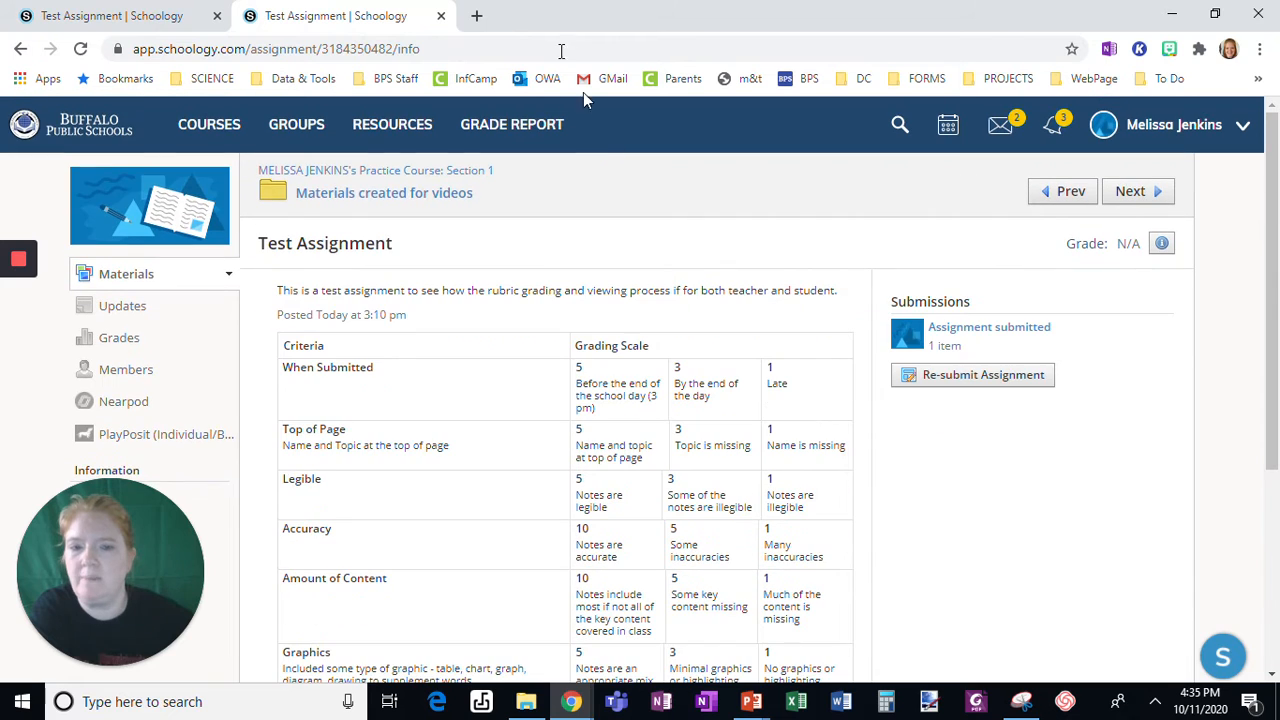
Return to the teacher view of Test Assignment, reload the page and open the student's submission that needs grading.
click(147, 11)
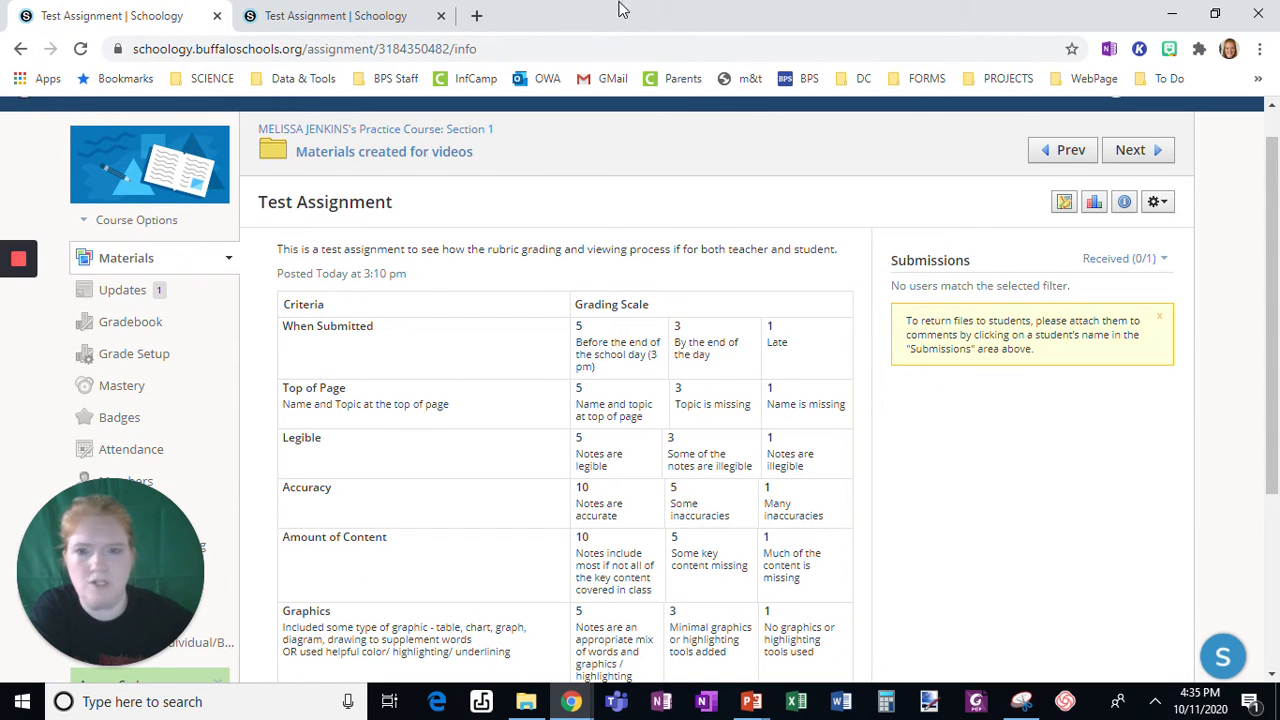
click(566, 47)
key(Return)
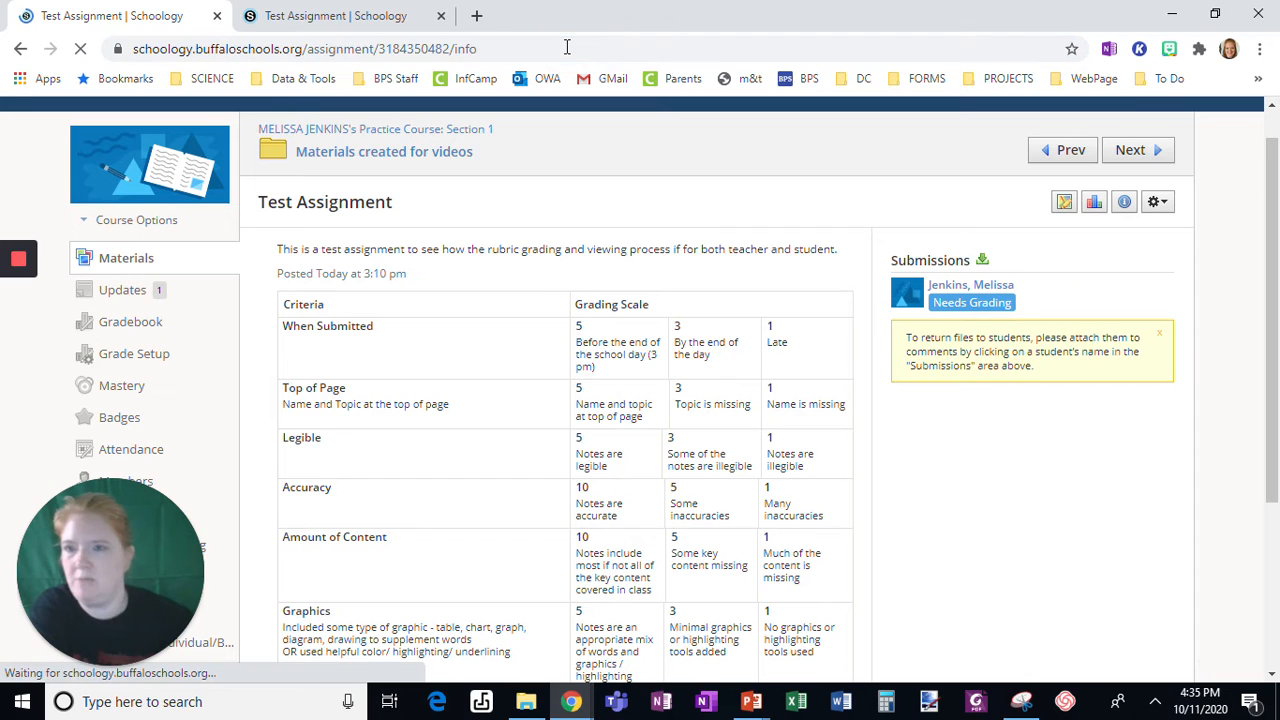
click(960, 300)
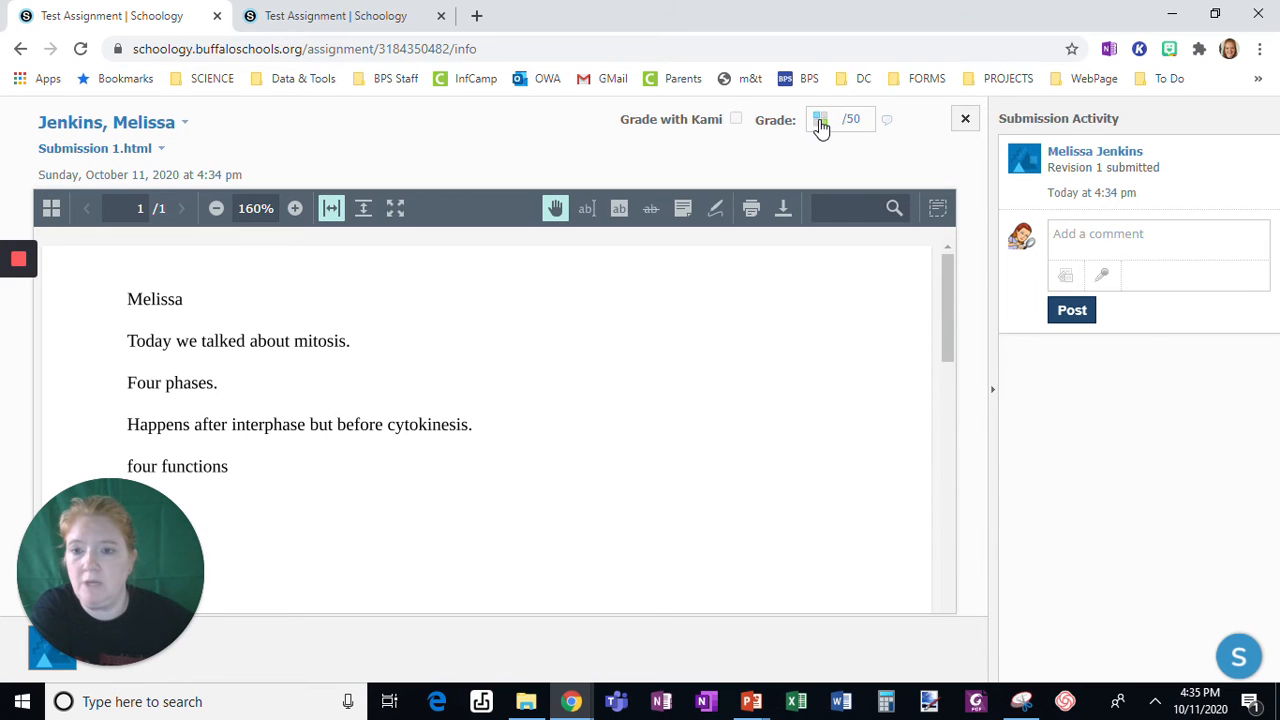
Open the submission's grading rubric and award When Submitted 5, Top of Page 3, Legible 5, Accuracy 10 and Amount of Content 5 points.
click(820, 121)
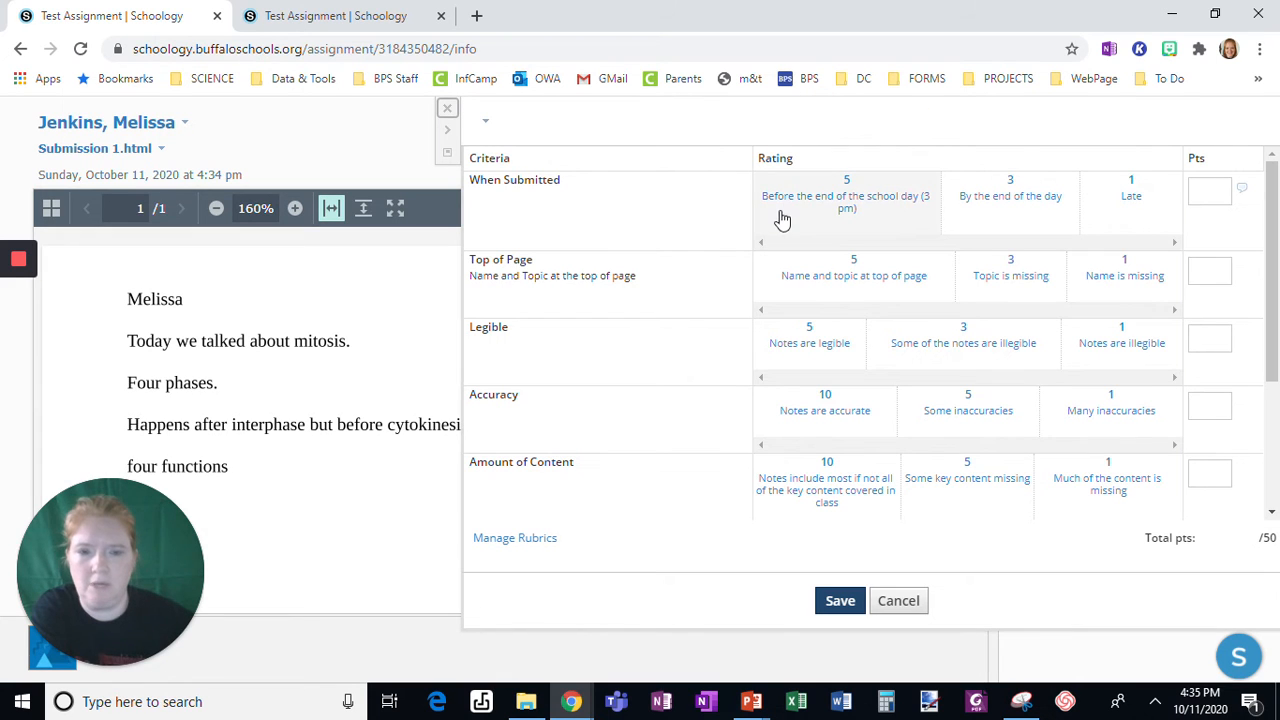
click(858, 218)
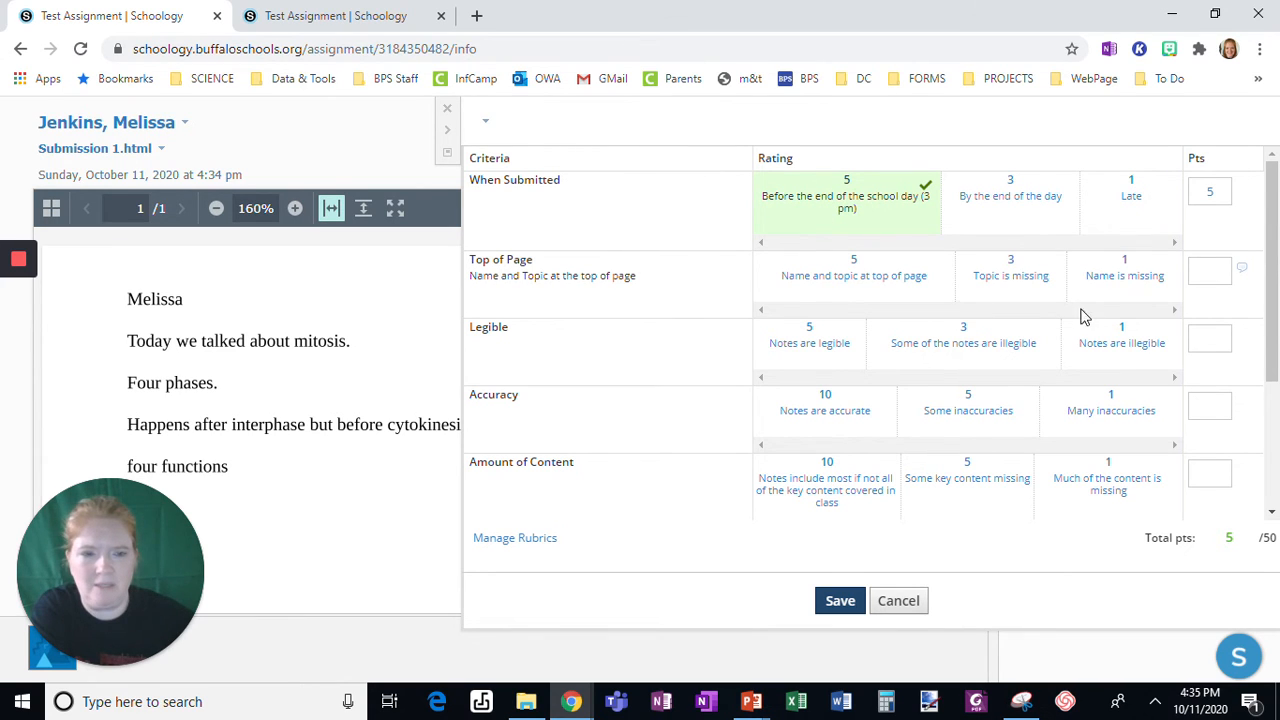
click(1006, 289)
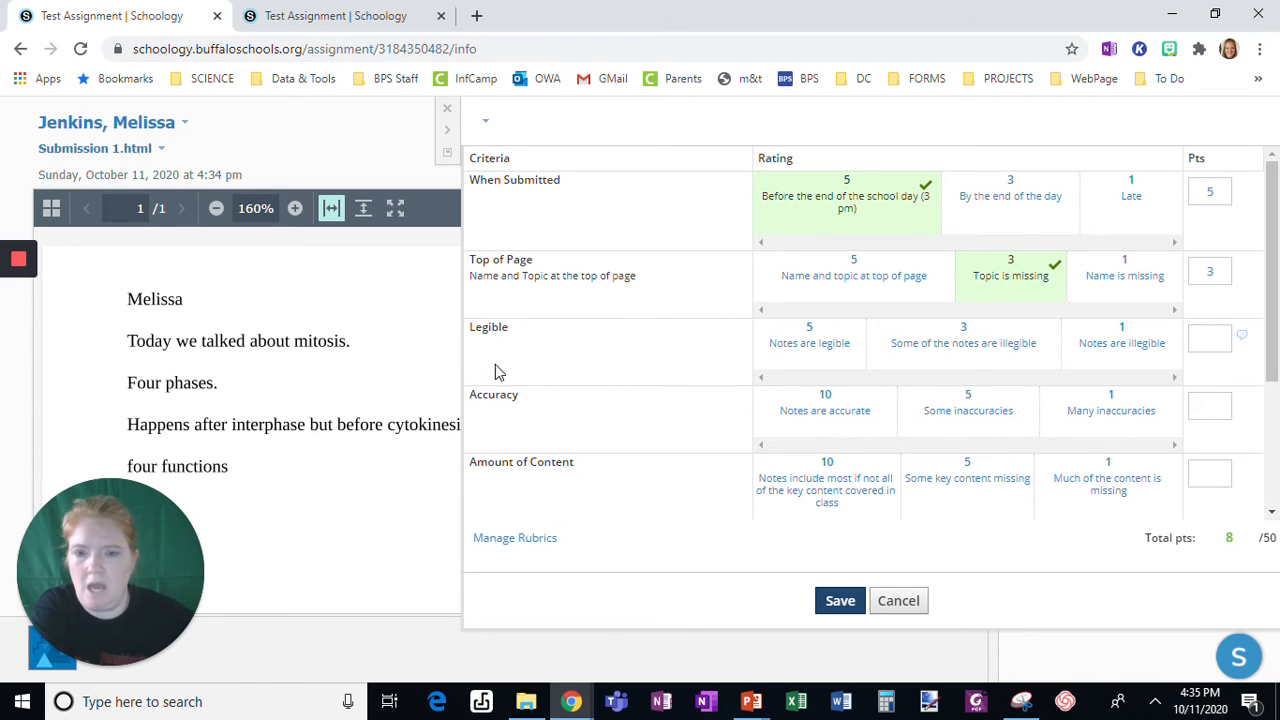
click(836, 363)
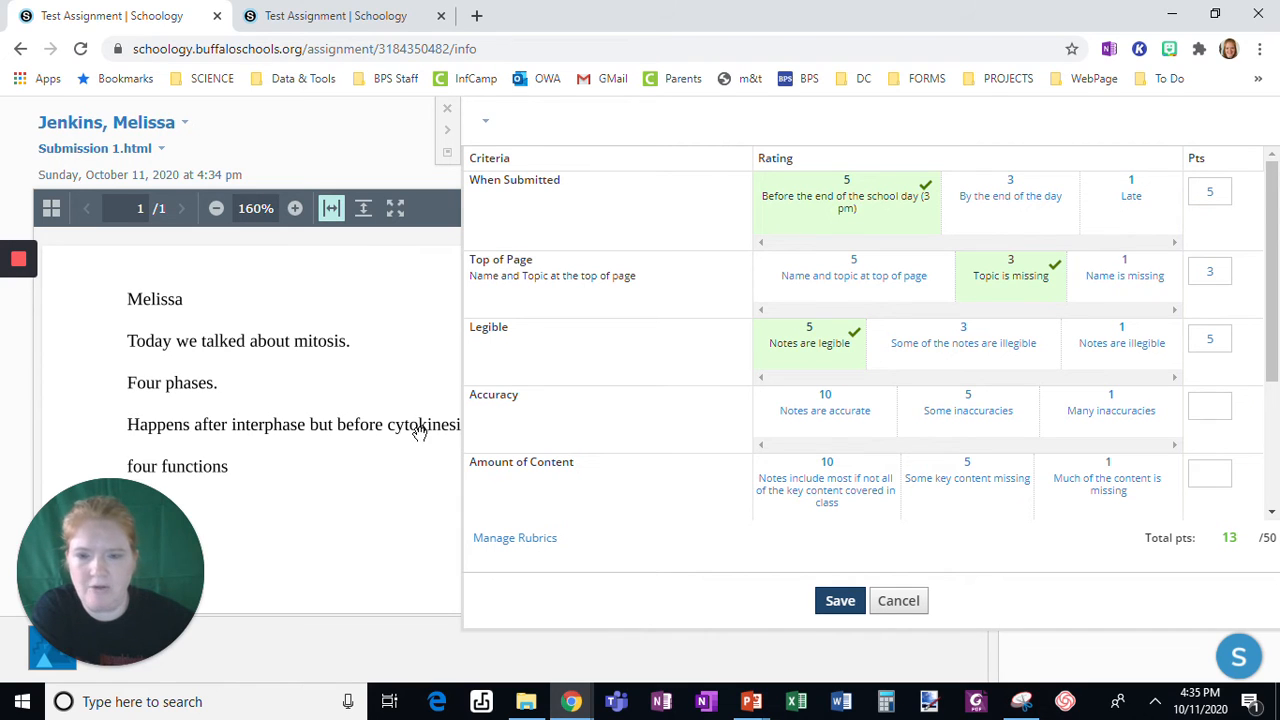
click(818, 418)
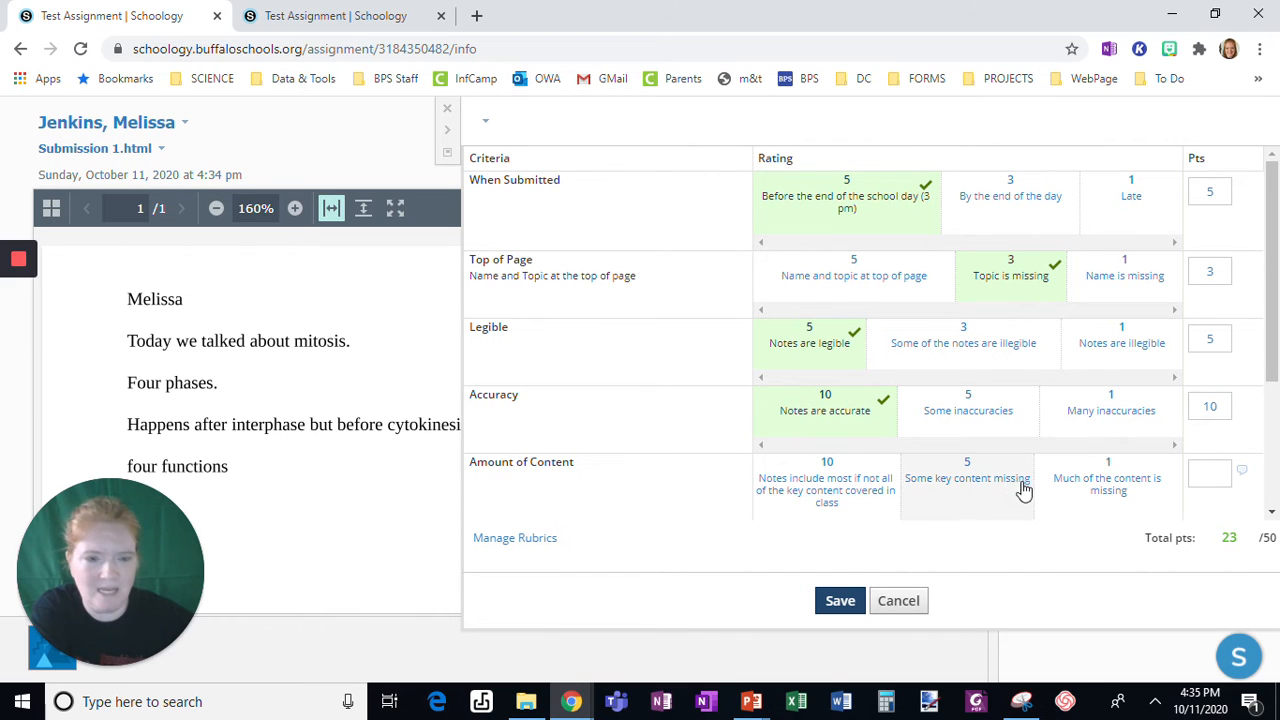
click(960, 490)
Award 1 point for Graphics and 5 points for Effort in the rubric, and save the grade.
scroll(926, 410, down, 1)
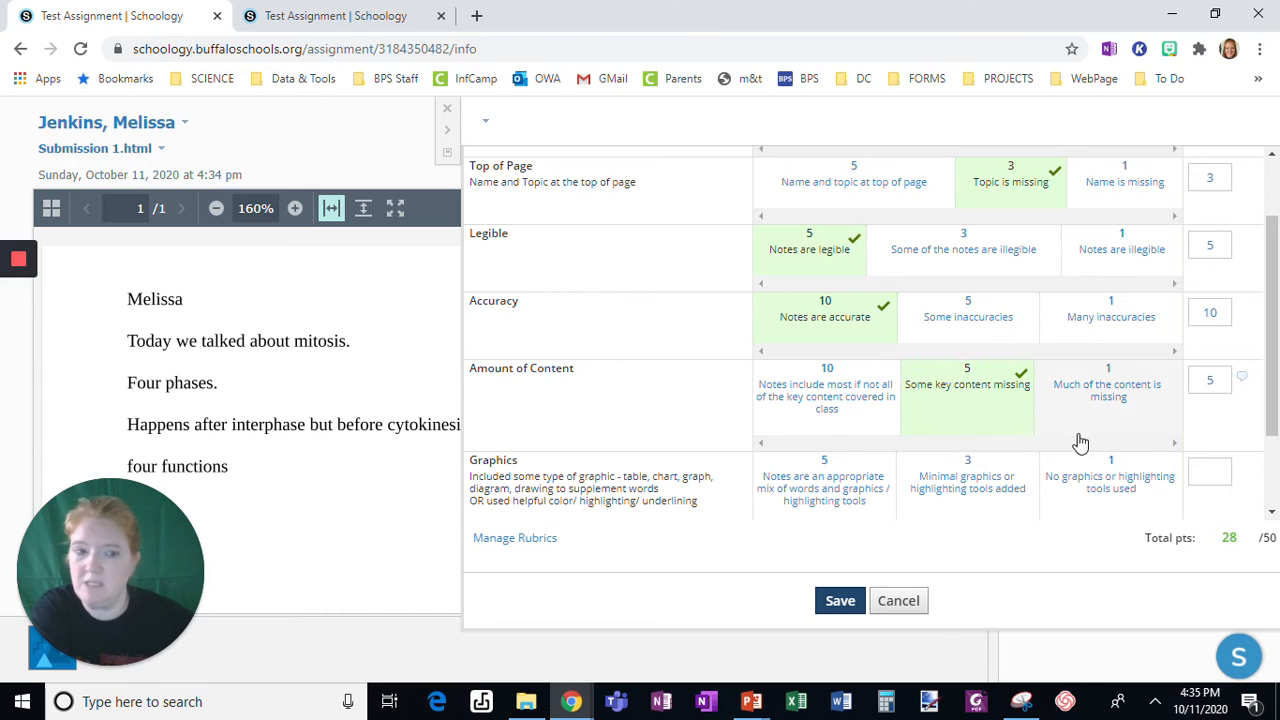
scroll(1076, 445, down, 1)
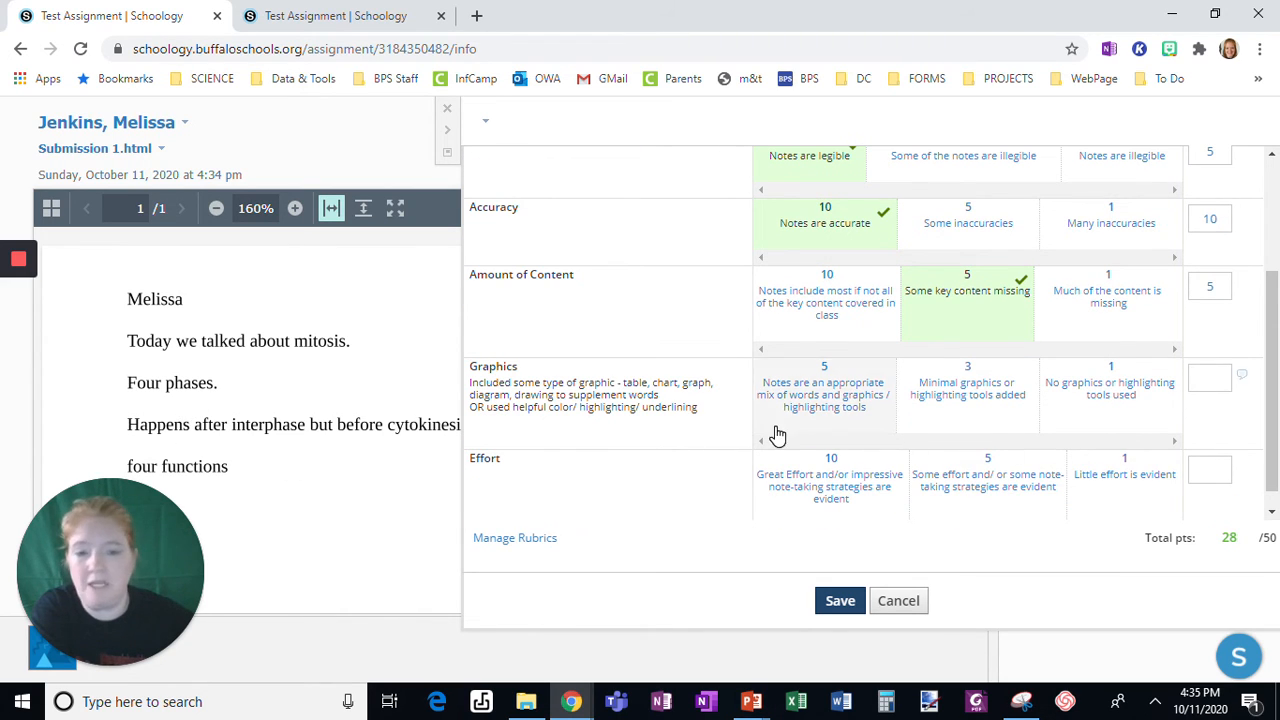
click(1068, 414)
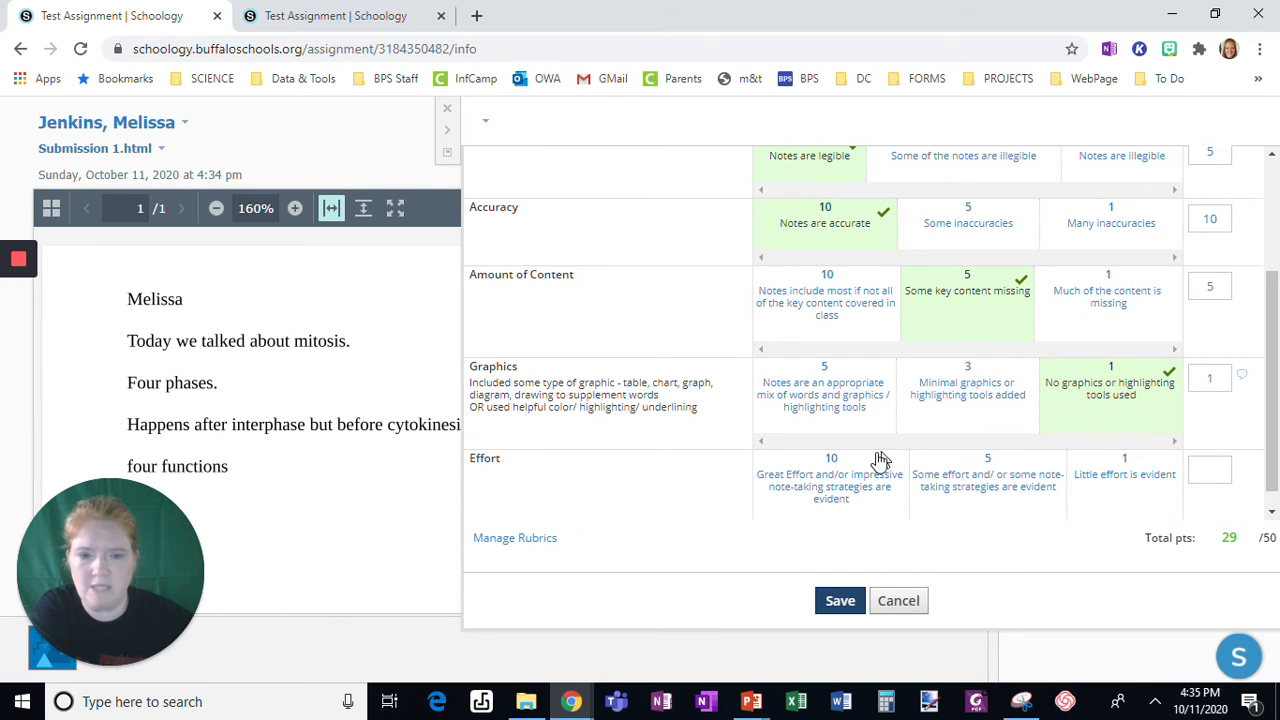
click(975, 495)
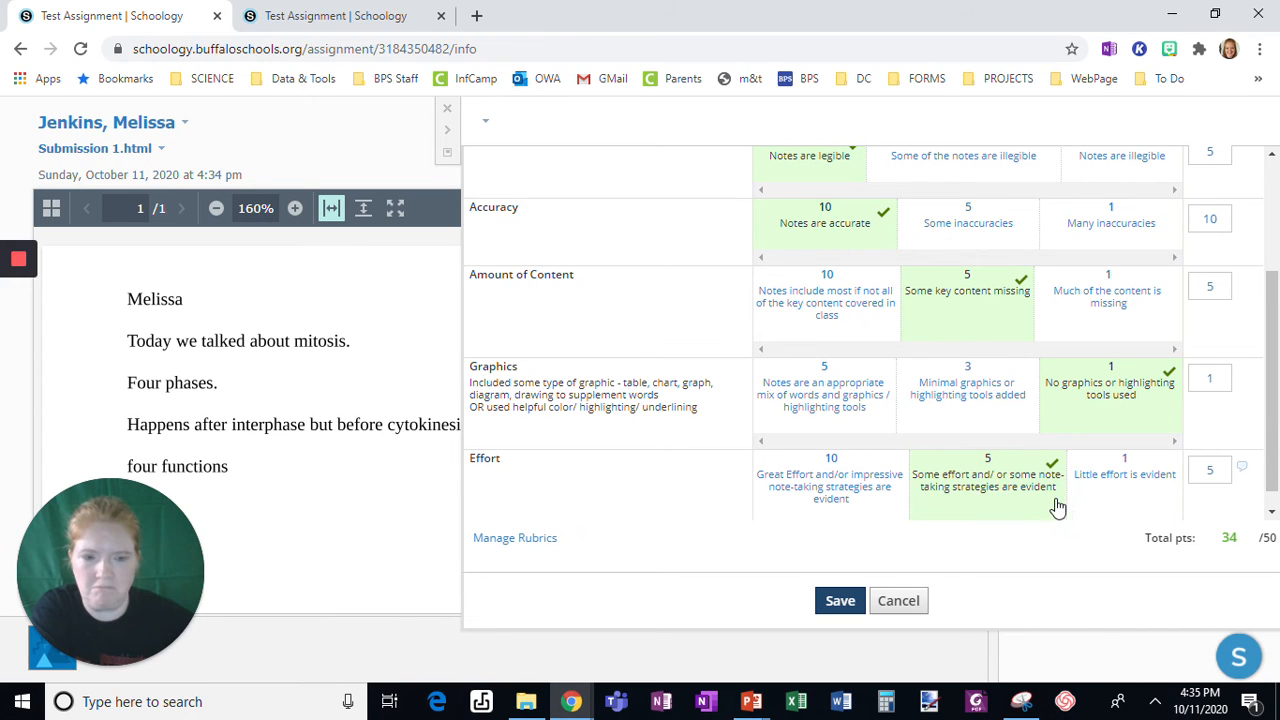
click(840, 601)
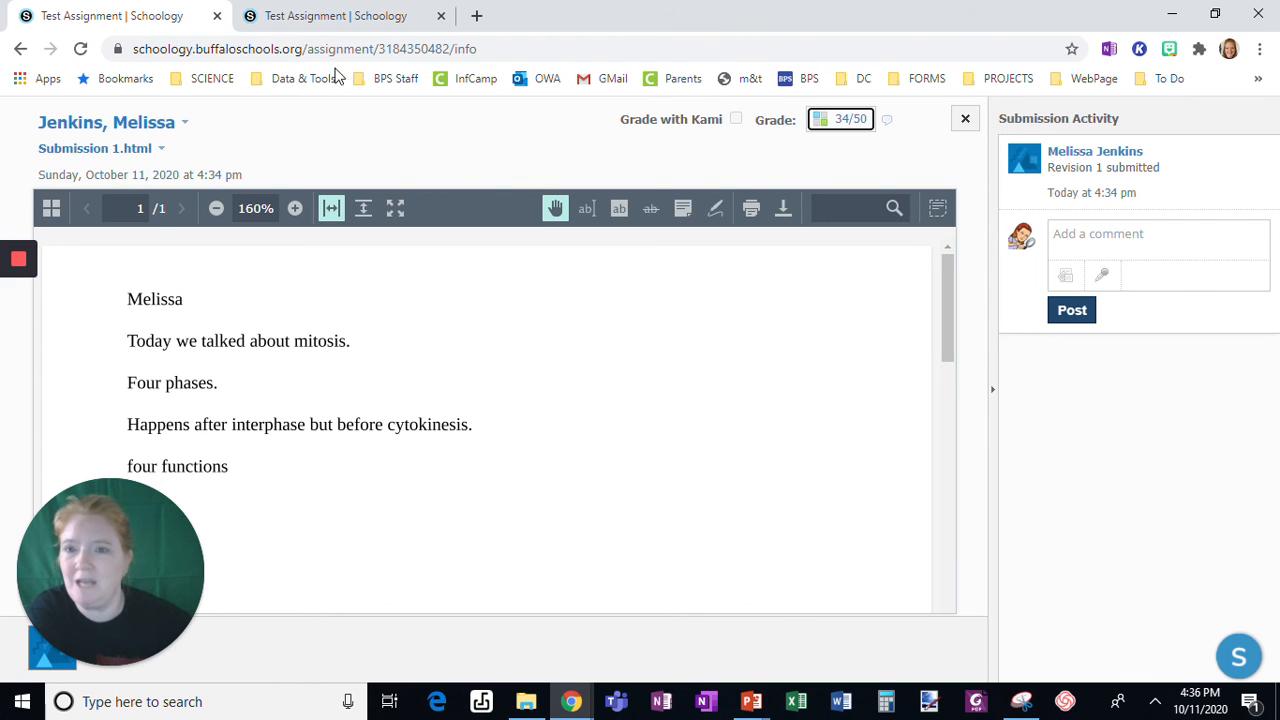
Switch to the student view of Test Assignment and reload the page to show the grade.
click(346, 24)
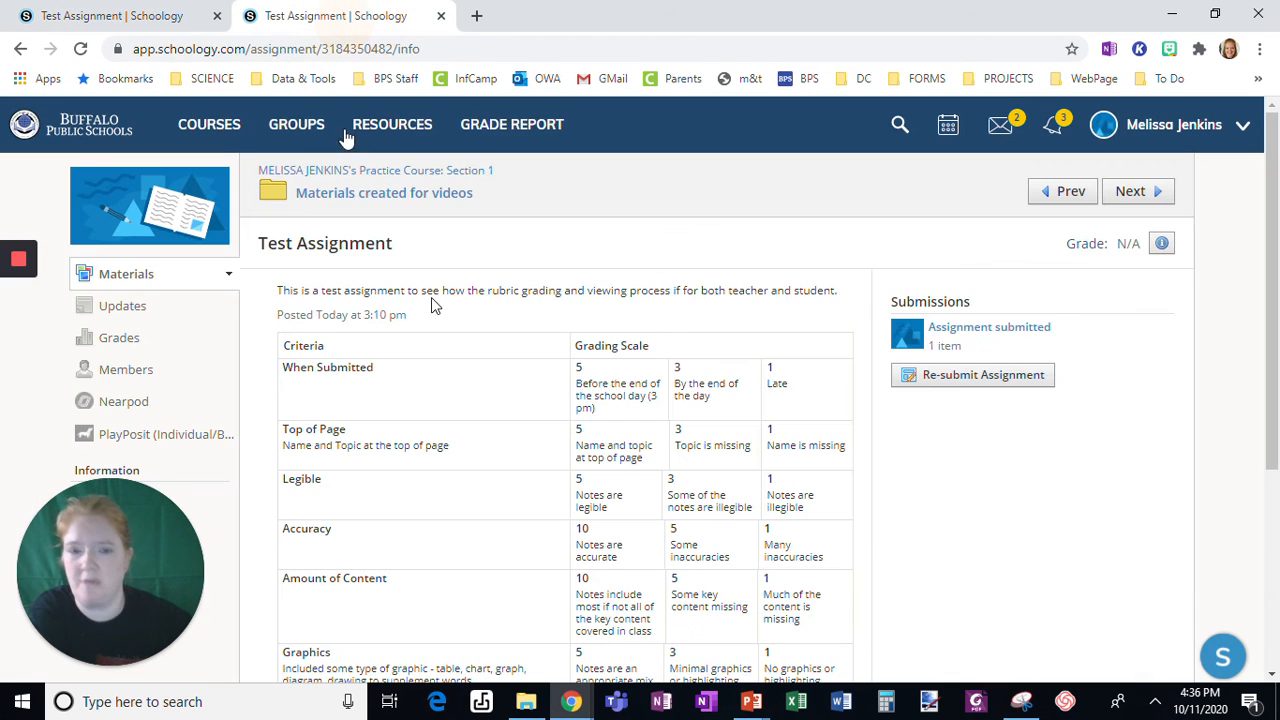
click(432, 49)
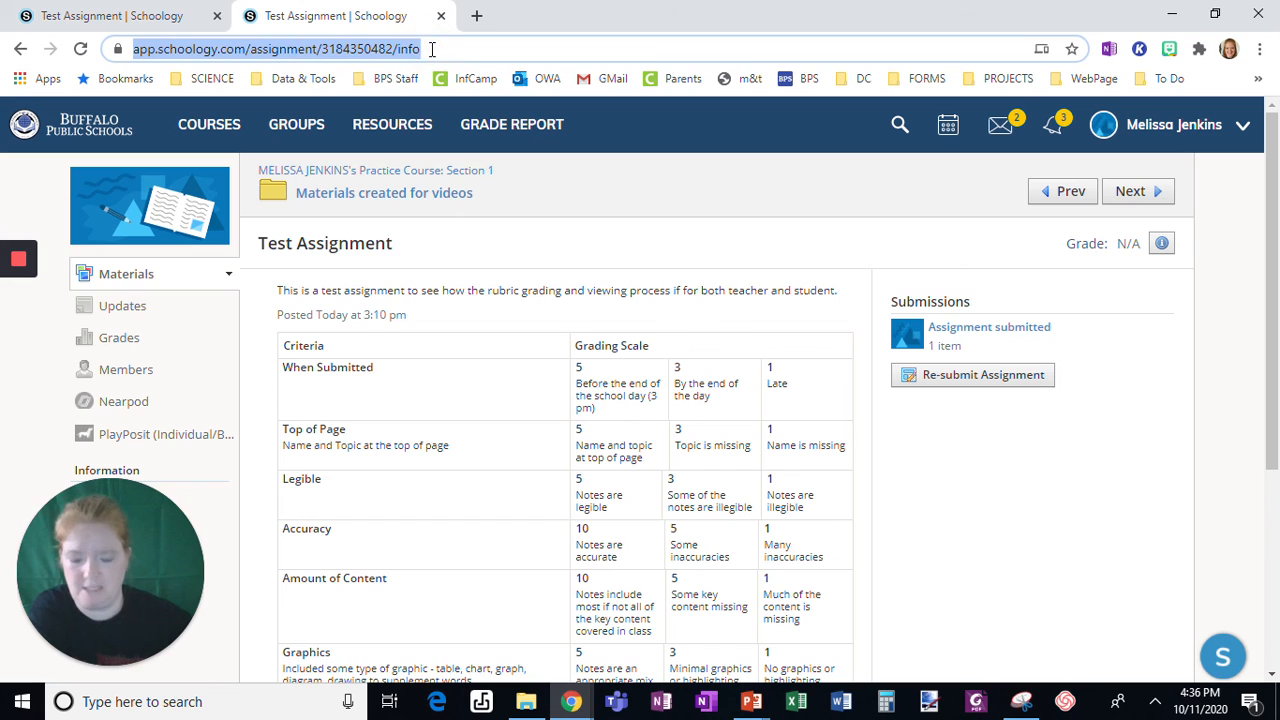
key(Return)
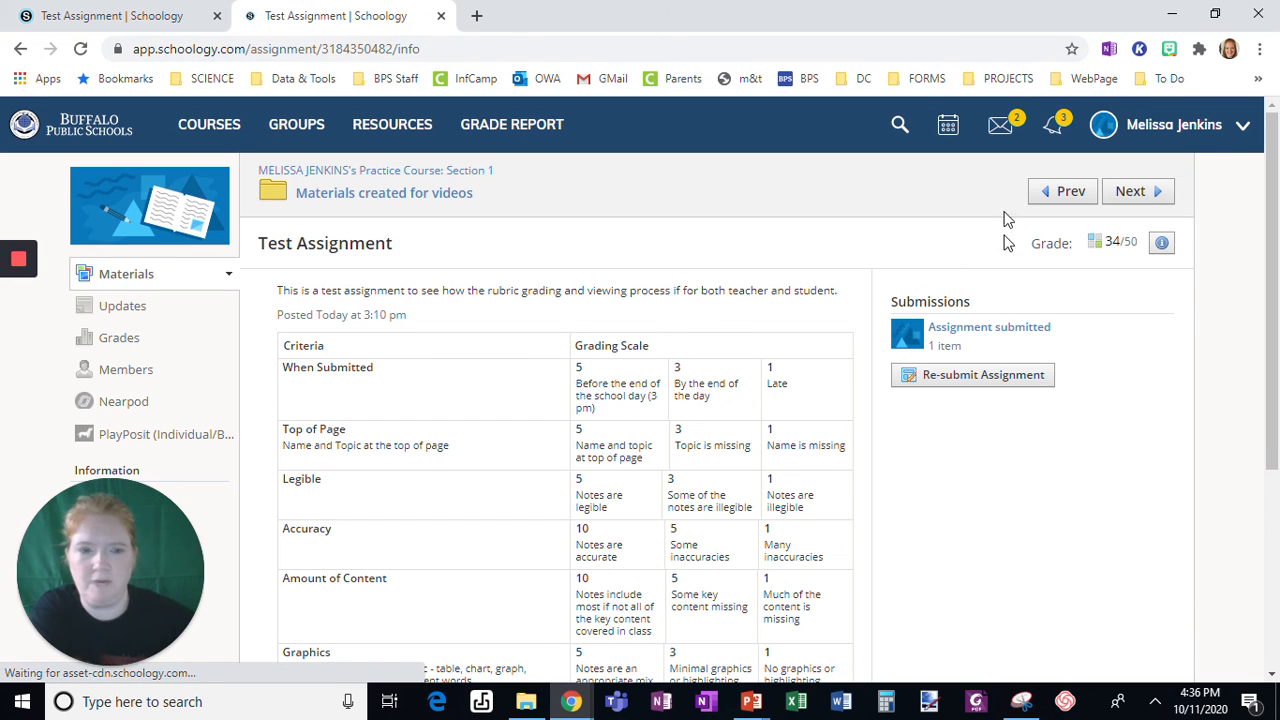
Open the graded rubric from the student's grade, examine the ratings from When Submitted through Effort, and close it.
click(1106, 246)
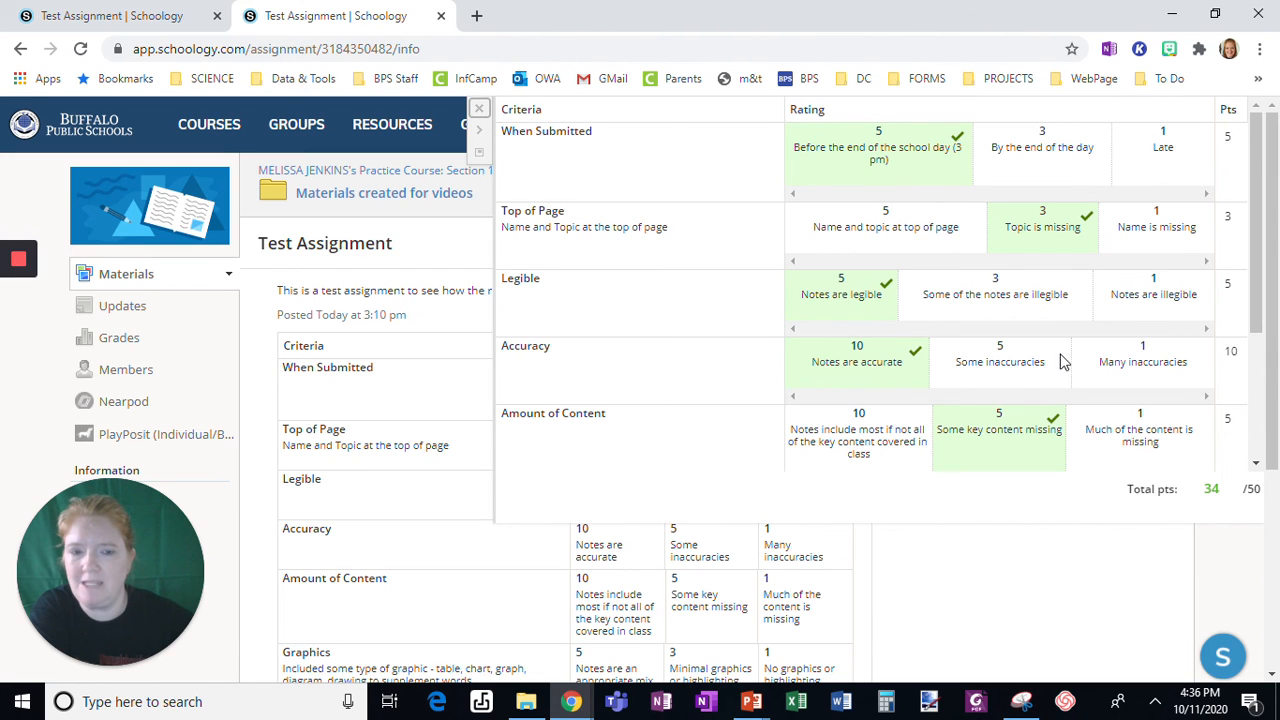
scroll(1062, 362, down, 2)
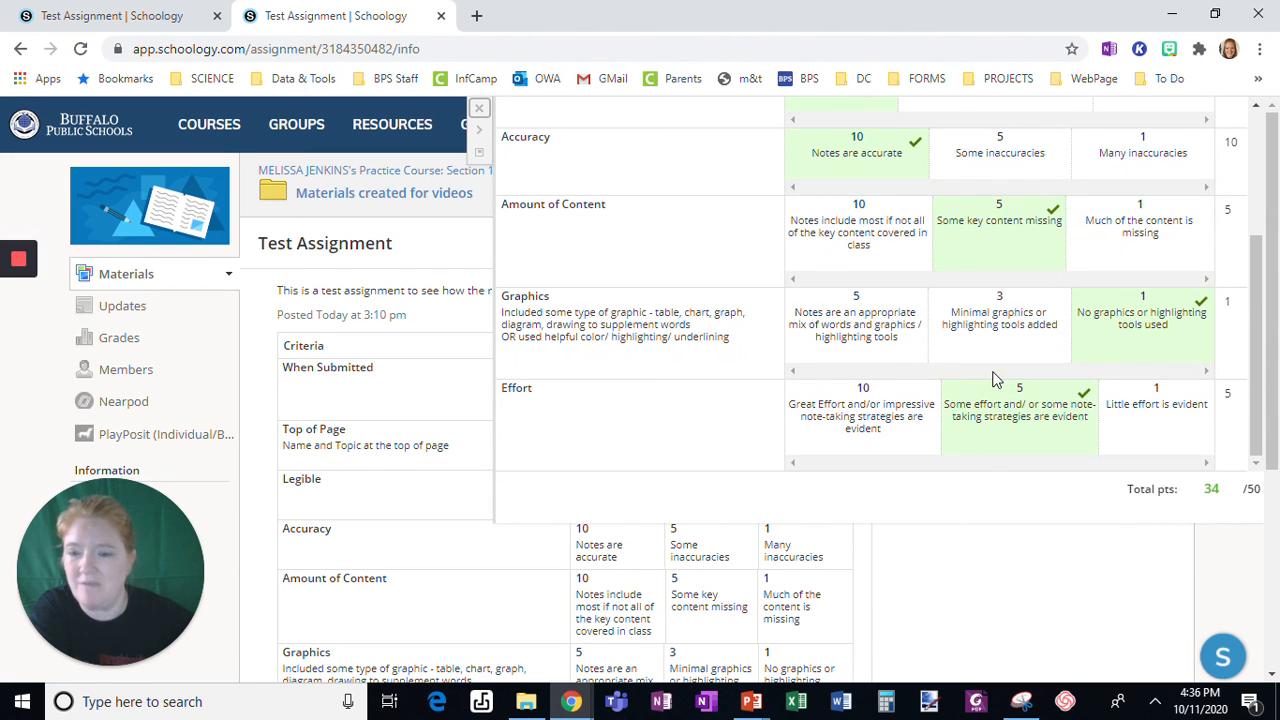
scroll(1073, 421, up, 3)
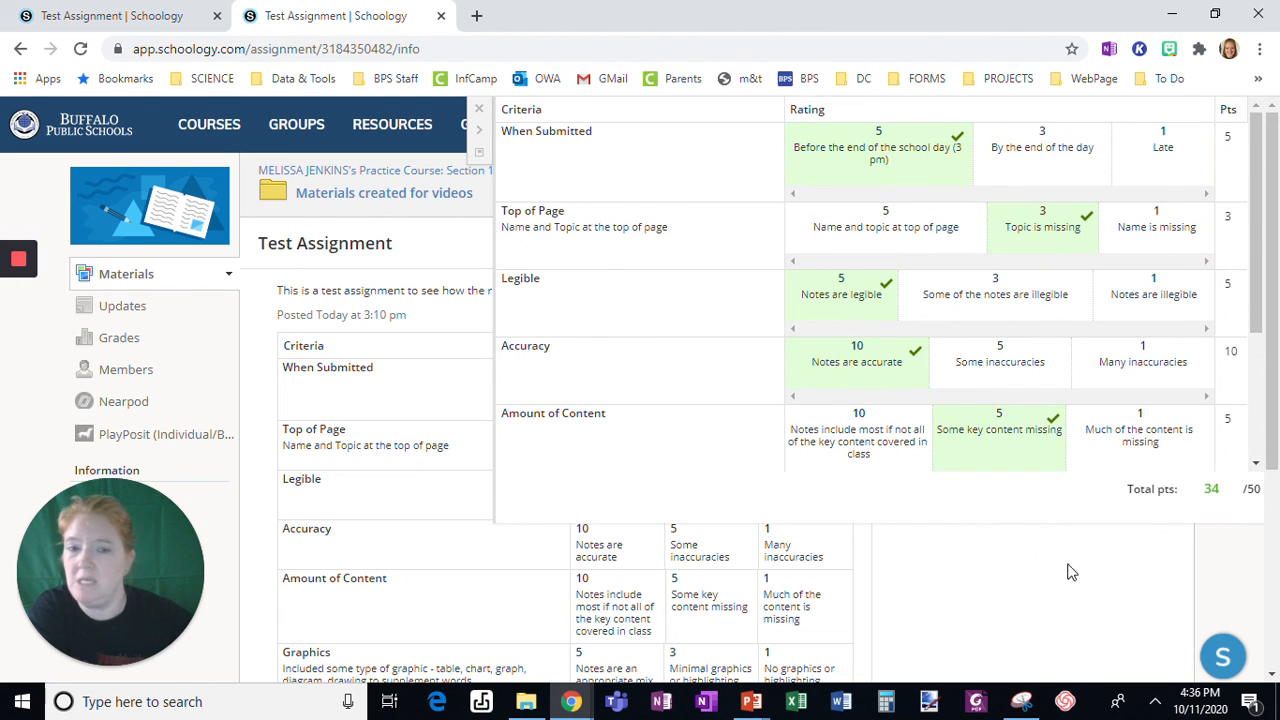
click(478, 108)
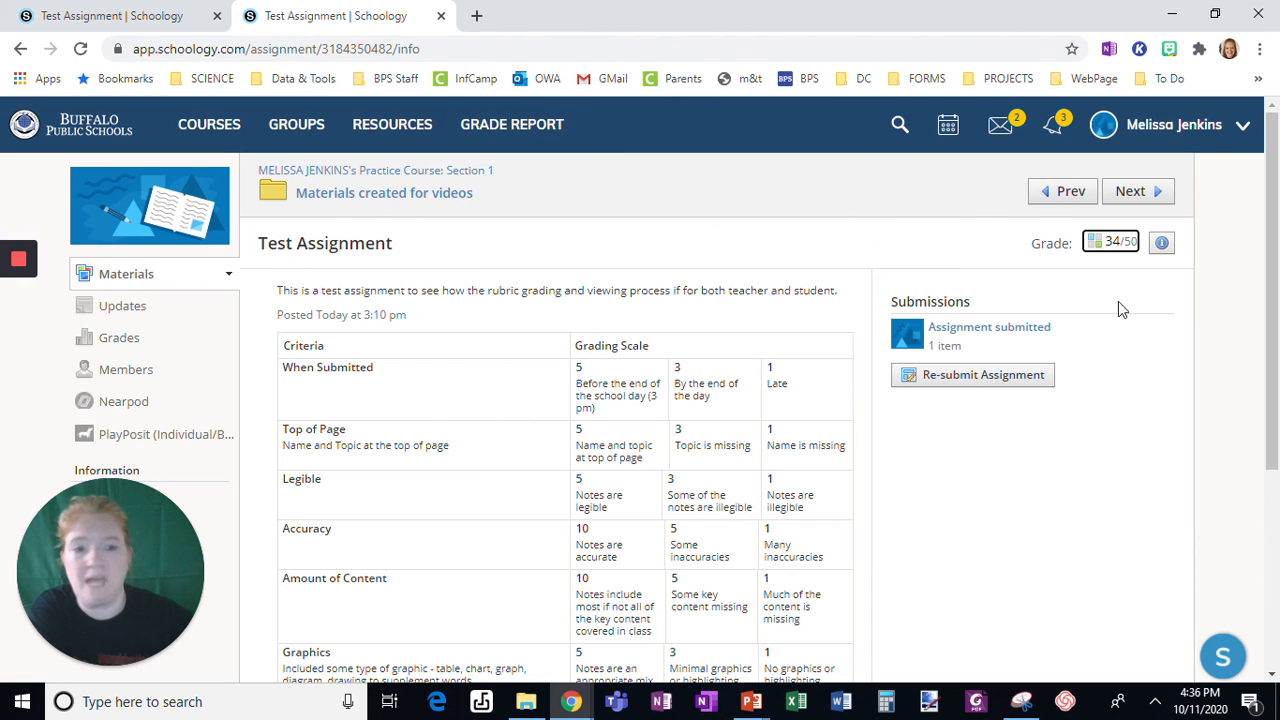